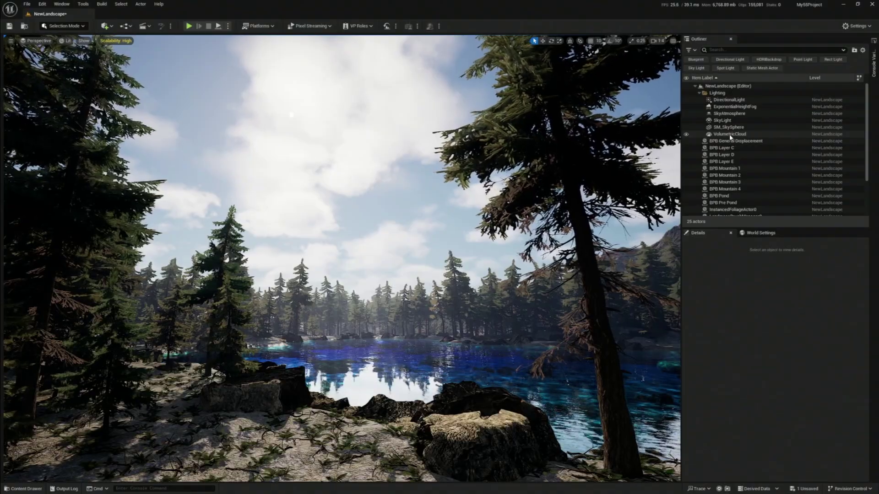
Select the VolumetricCloud actor and open its cloud material instance for editing
click(729, 134)
scroll(732, 398, down, 2)
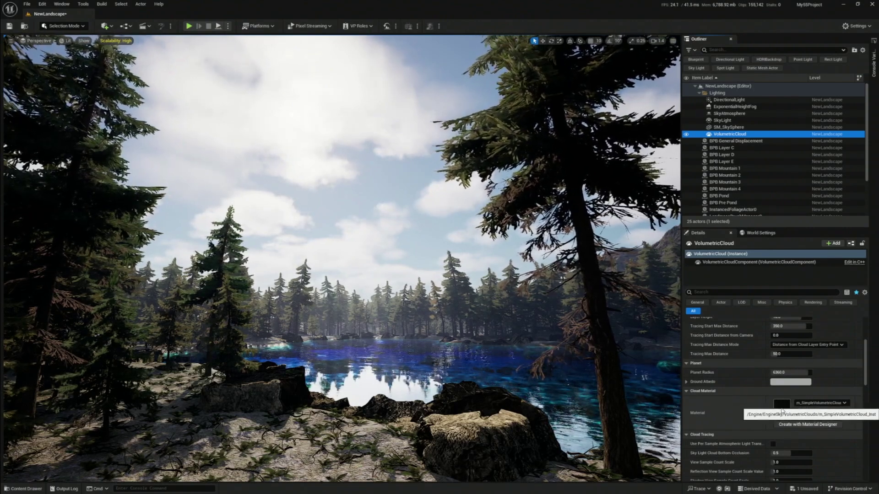
double_click(784, 407)
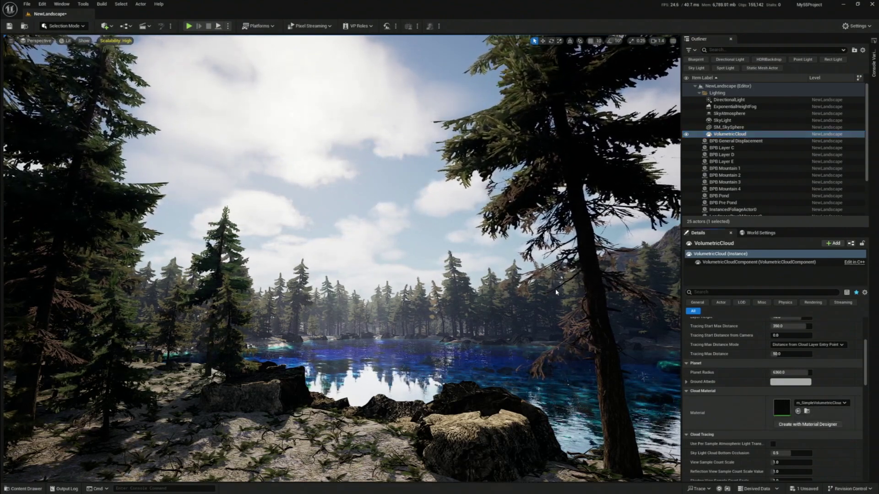
double_click(493, 190)
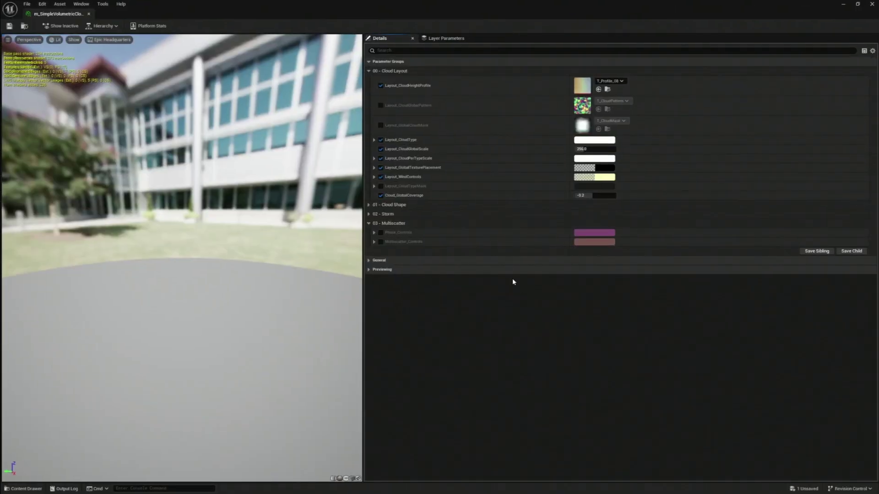
Turn off the Layout_CloudHeightProfile override in the Cloud Layout group and place the material window beside the level view
click(368, 71)
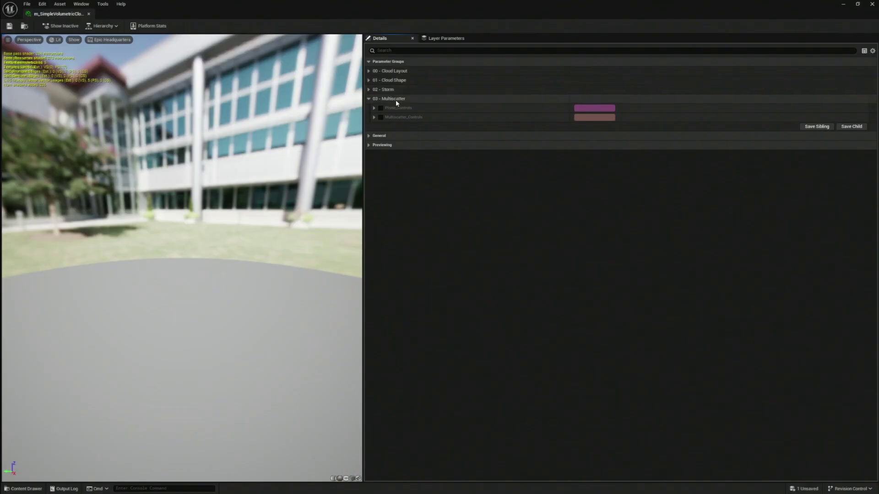
click(368, 99)
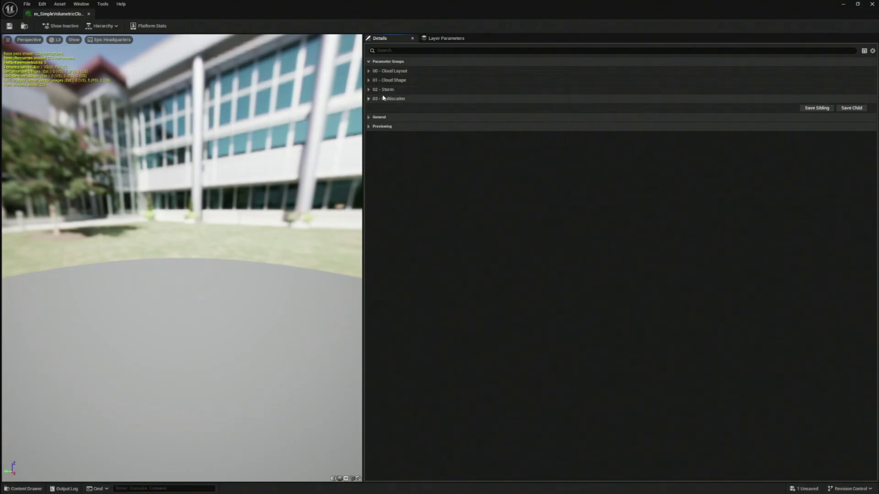
click(368, 72)
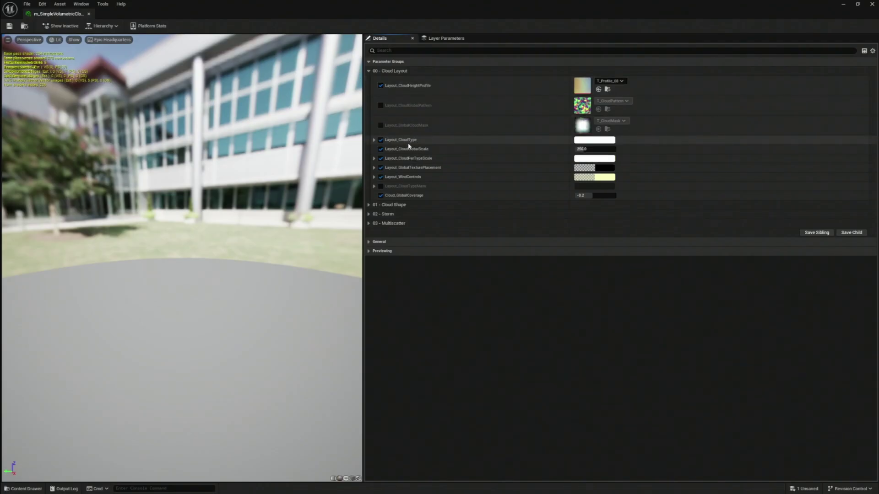
click(380, 85)
drag(411, 14, 648, 119)
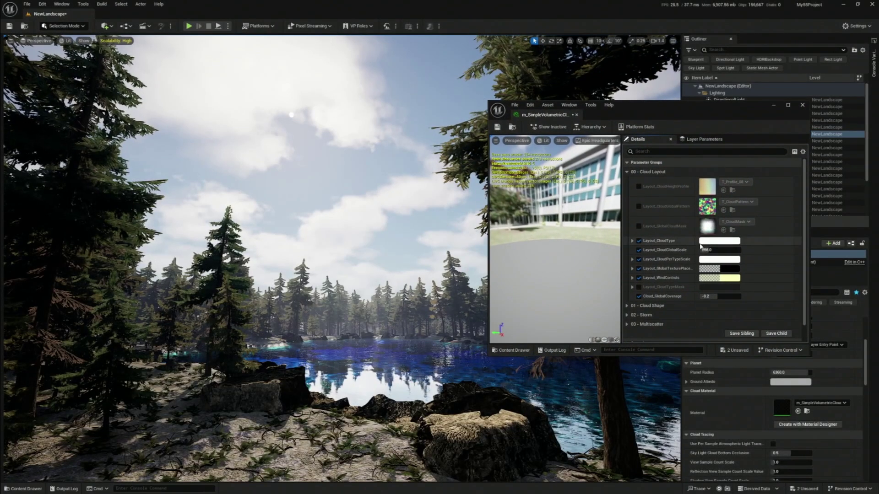
Expand Layout_CloudType and set both its Cirrostratus and Altostratus values to 0
click(632, 241)
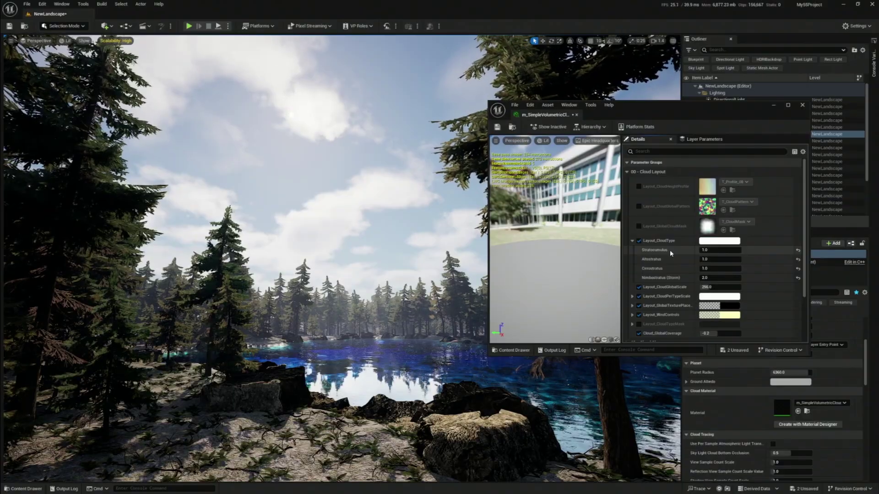
right_drag(338, 231, 339, 250)
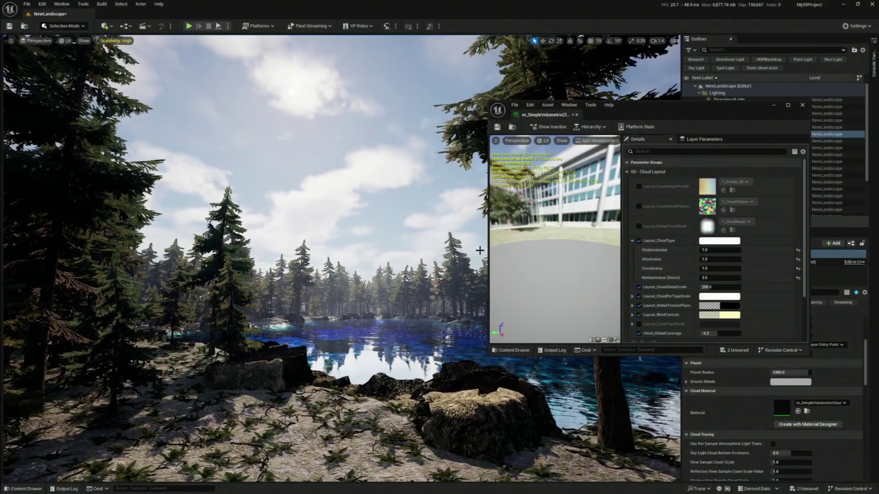
click(713, 269)
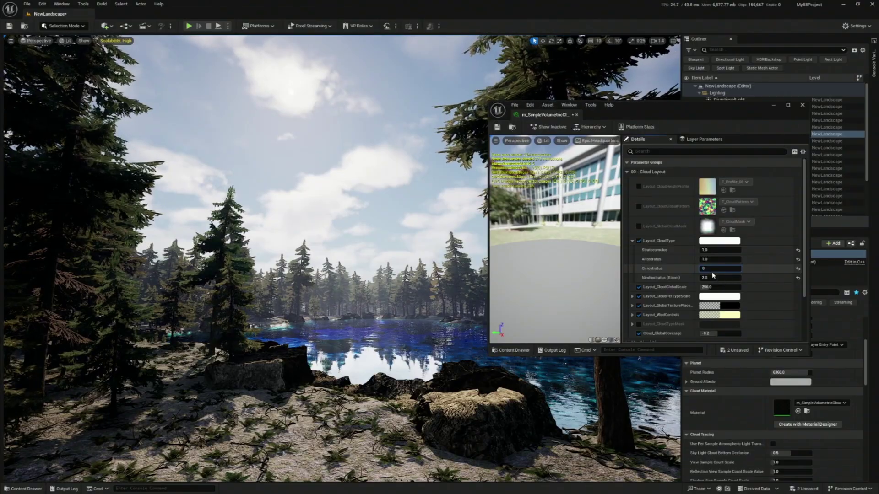
text(0)
key(Return)
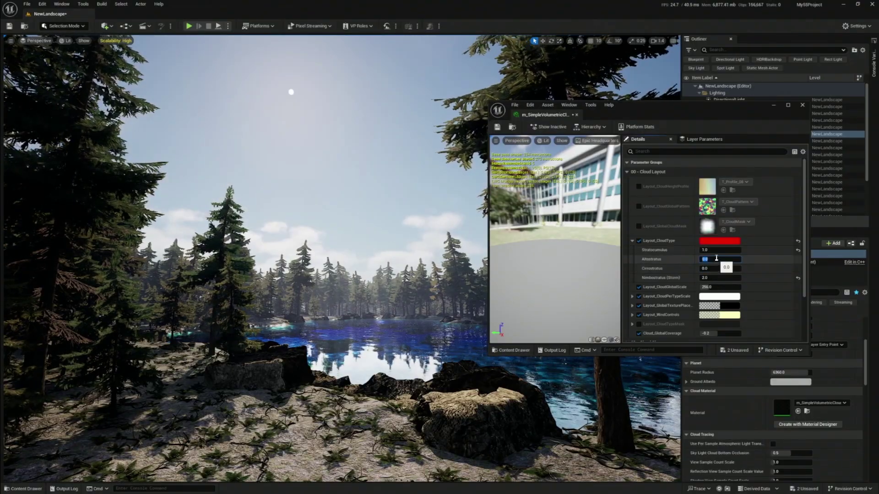
key(BackSpace)
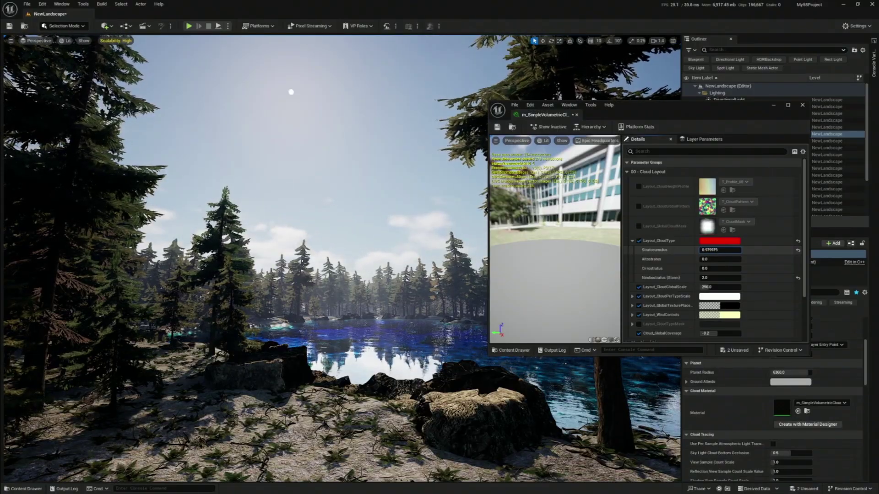
Adjust Layout_CloudType to about 0.47 Stratocumulus, 0.87 Altostratus and 1.07 Cirrostratus
click(712, 259)
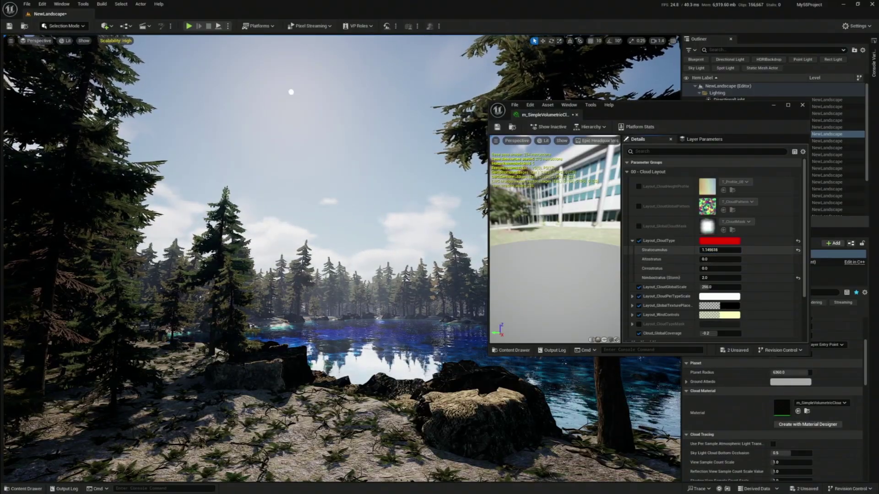
drag(719, 250, 713, 261)
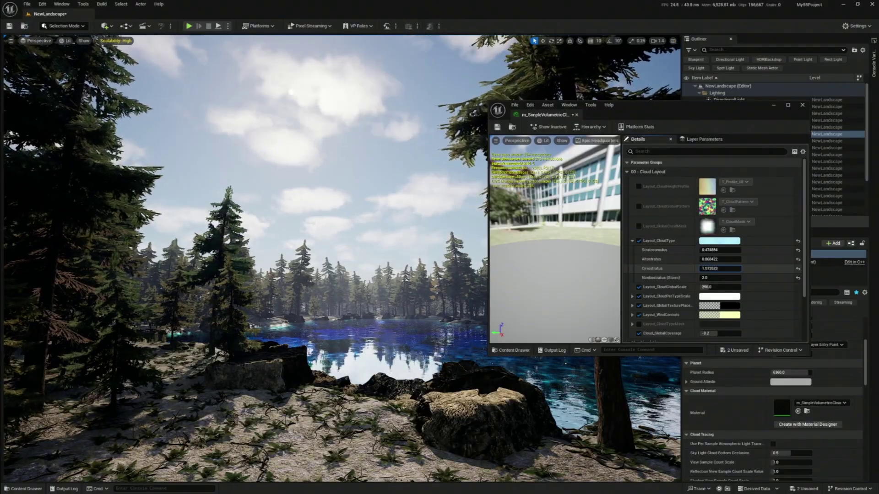
key(Return)
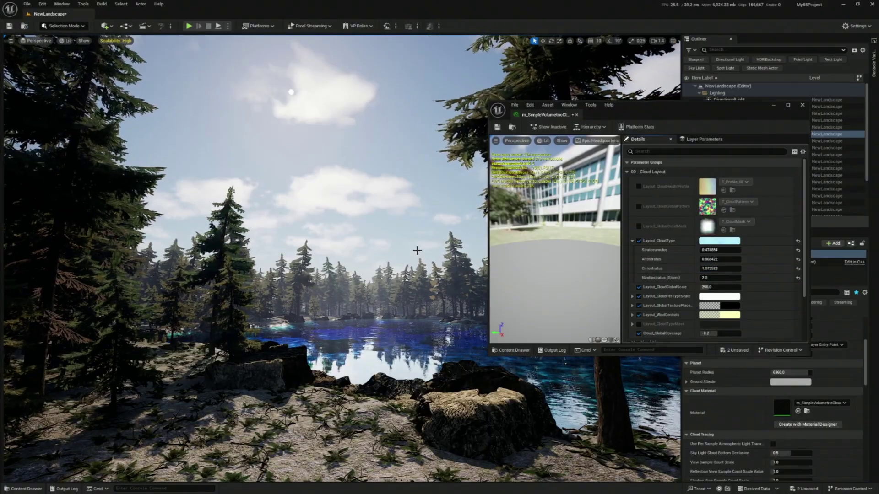
Move the level camera to an unobstructed view of the sky and reset Layout_CloudType to its defaults
key(e)
right_drag(417, 250, 401, 245)
scroll(417, 250, up, 3)
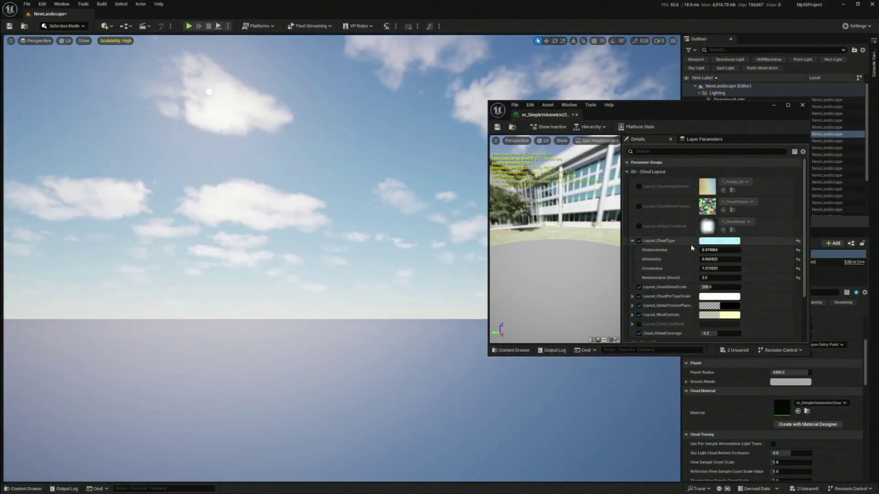
click(799, 241)
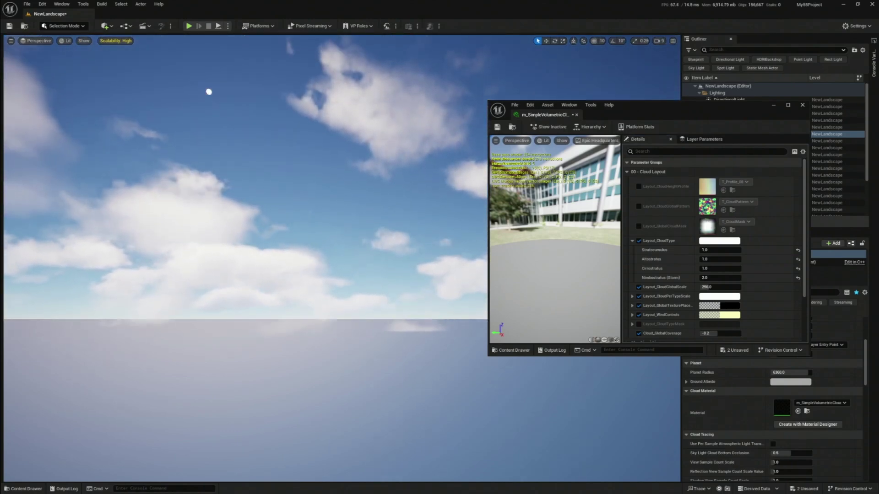
right_drag(342, 258, 348, 224)
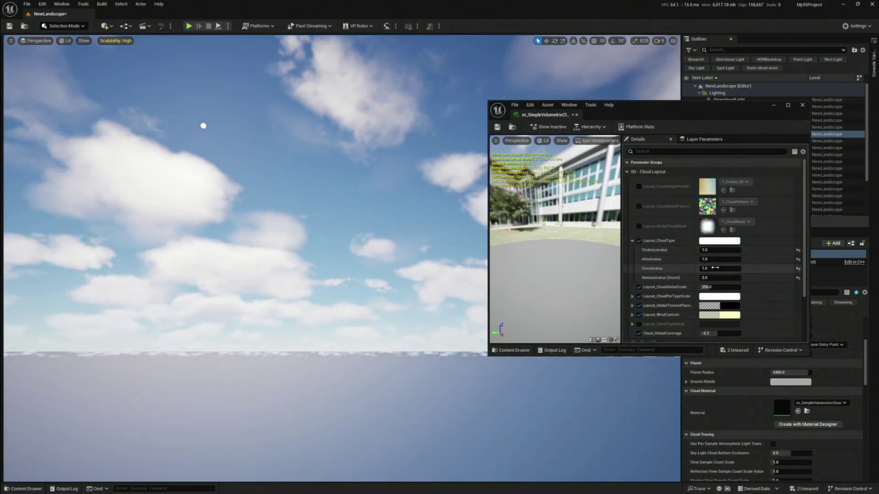
Try Layout_CloudType with Cirrostratus at -0.2, Altostratus at about 0.68 and Stratocumulus at about 1.04, and reset the parameter
drag(717, 269, 723, 250)
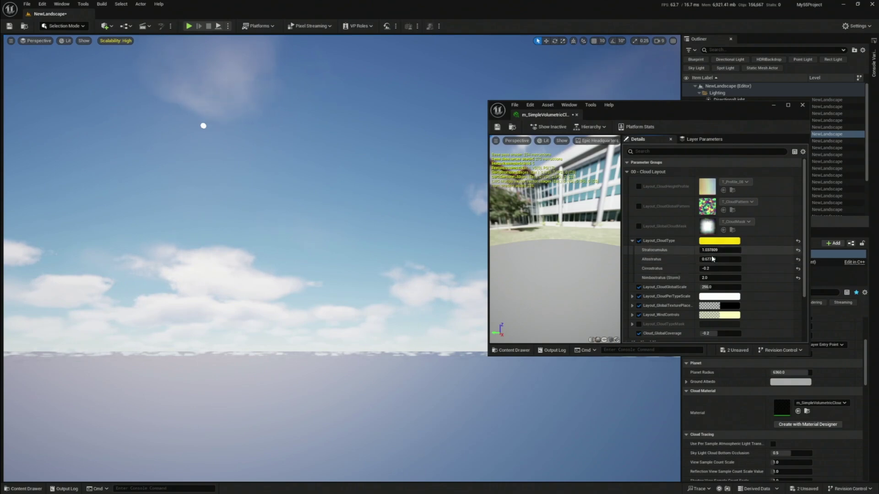
scroll(660, 294, down, 1)
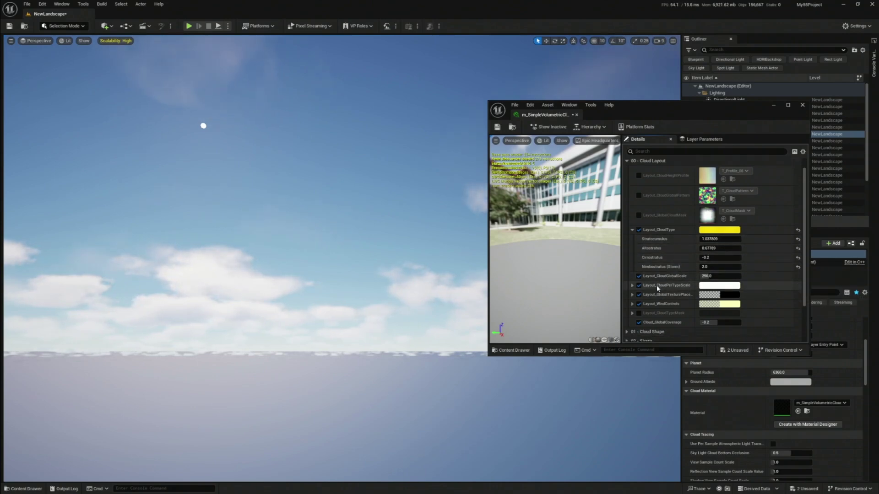
click(632, 286)
scroll(659, 287, down, 1)
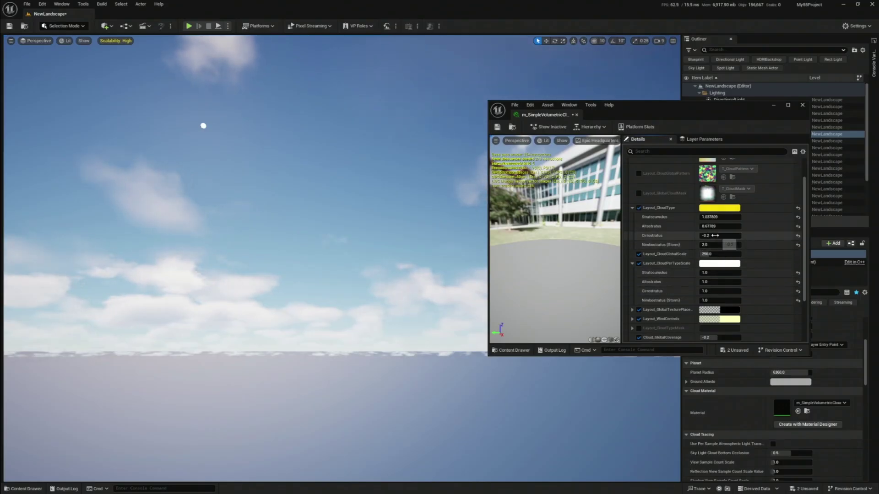
click(797, 208)
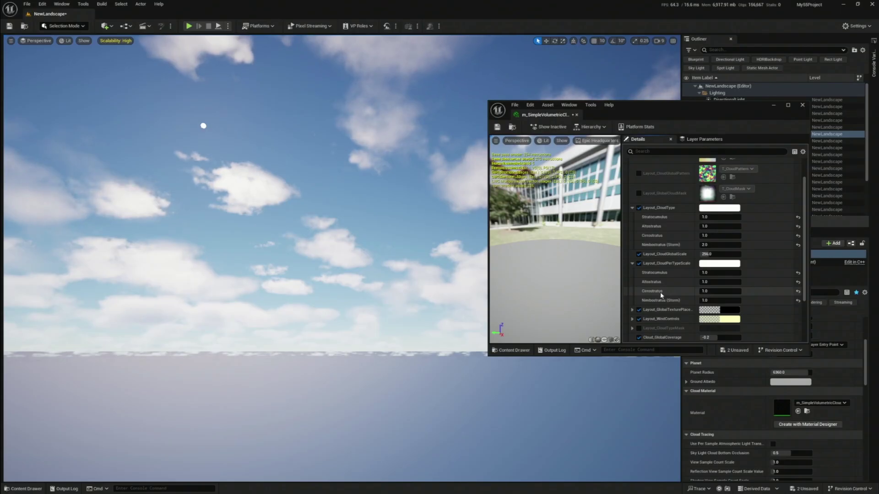
Lower the Cirrostratus scale in Layout_CloudPerTypeScale below zero, and set the Stratocumulus and Altostratus cloud types to 0
mouse_move(719, 291)
mouse_down()
mouse_move(697, 291)
mouse_move(725, 291)
mouse_move(709, 291)
mouse_up()
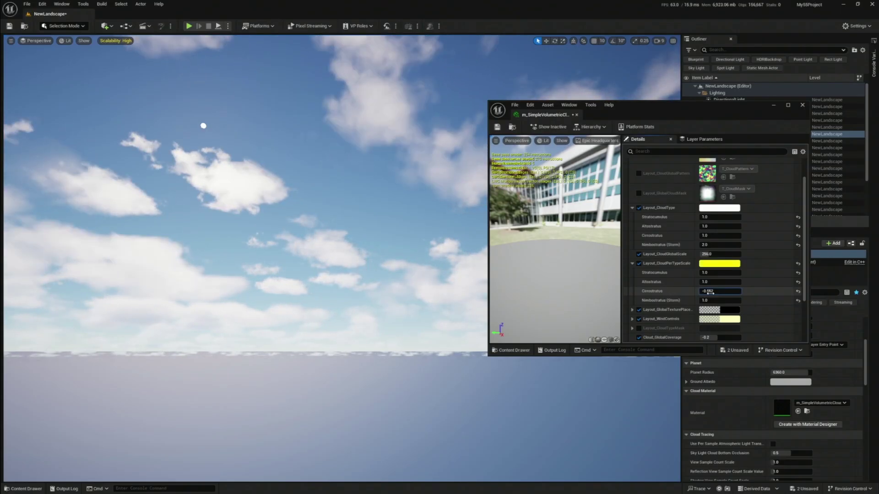
text(0)
click(714, 227)
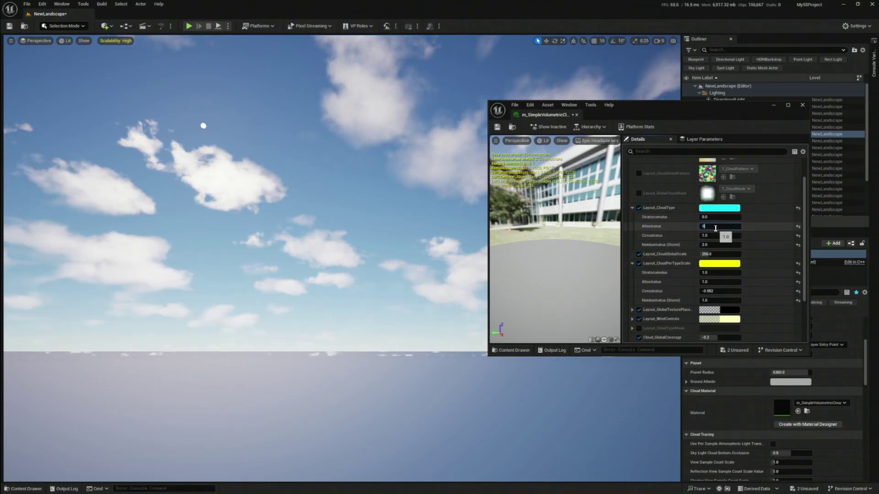
text(0)
click(713, 235)
click(713, 235)
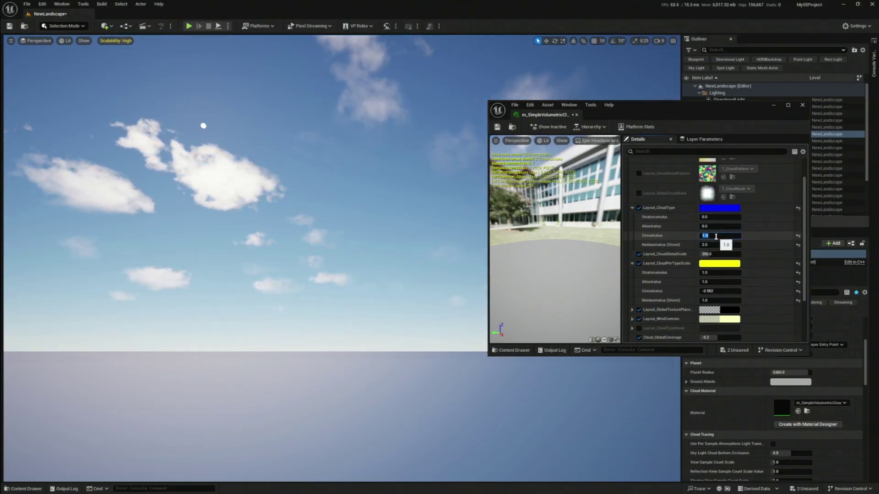
Raise the Cirrostratus per-type scale to about 24.36, with the Altostratus type at 1 and the Stratocumulus type at about 1.18
drag(709, 292, 810, 291)
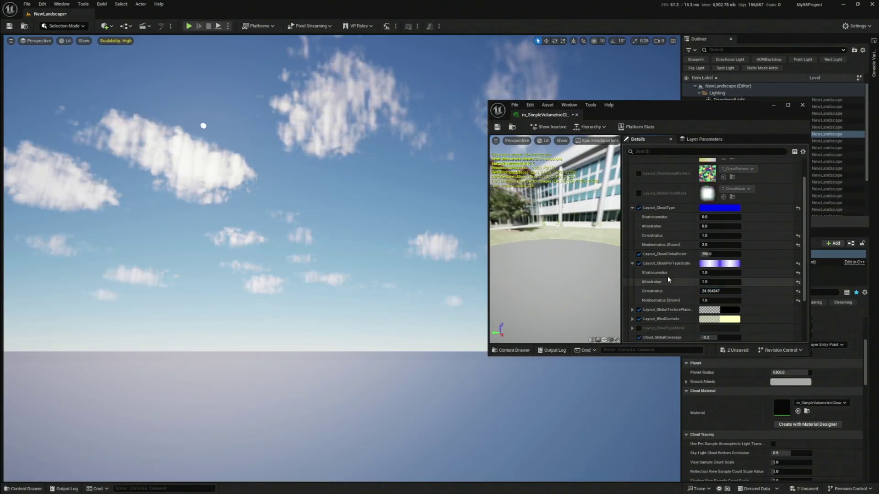
scroll(671, 256, up, 1)
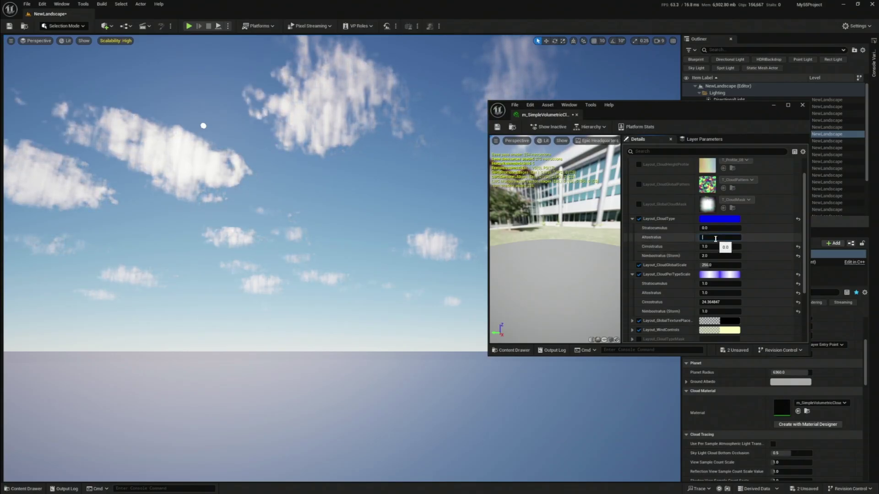
key(Return)
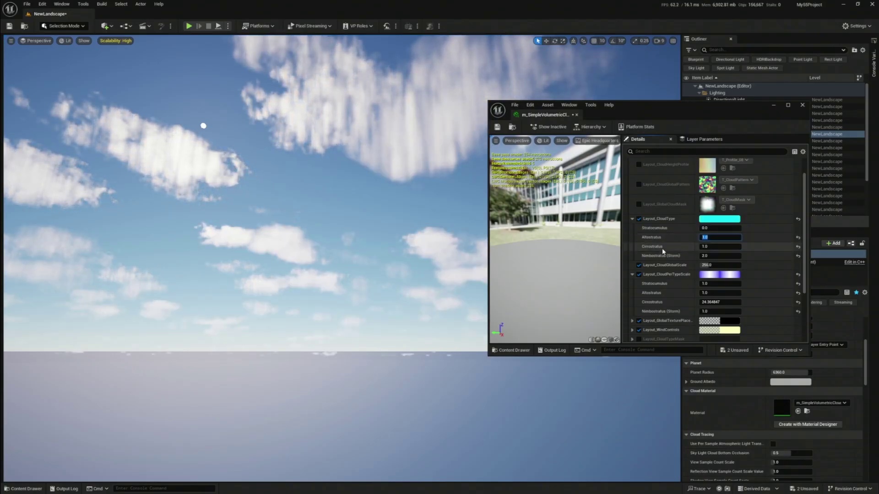
right_drag(402, 262, 436, 268)
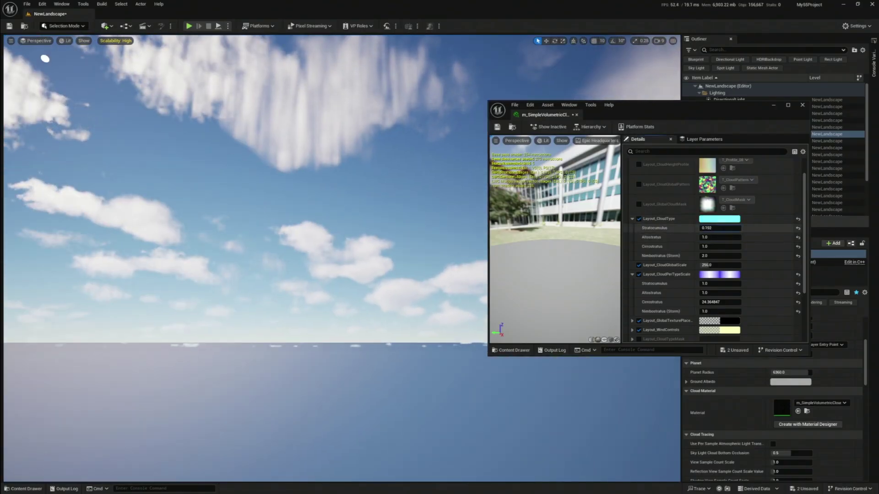
drag(719, 228, 728, 228)
Reset Layout_CloudPerTypeScale and Layout_CloudType to their default values
scroll(655, 276, down, 1)
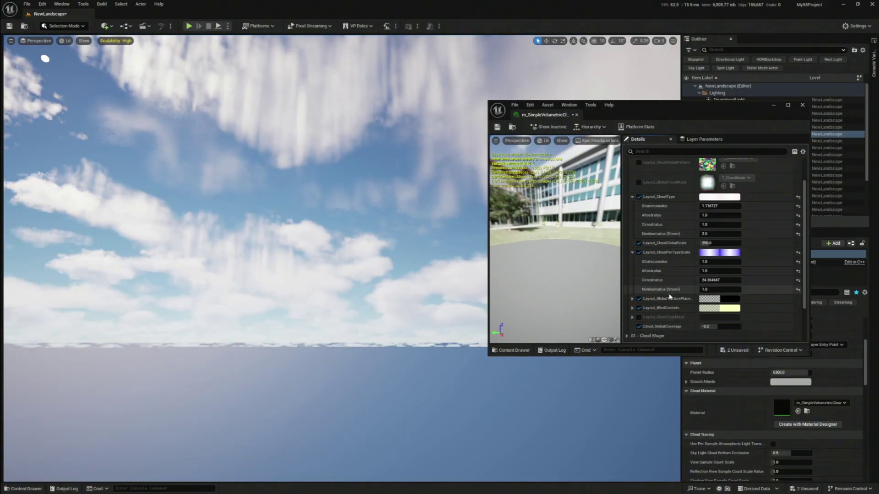
click(798, 253)
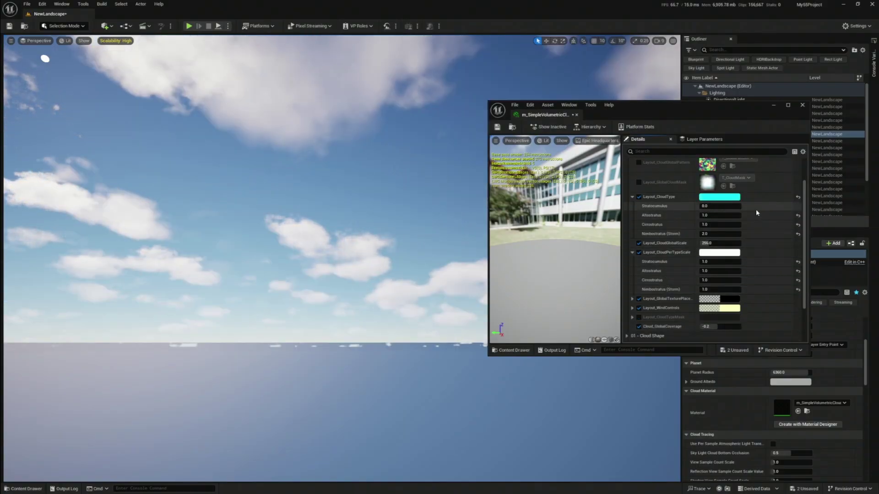
click(798, 197)
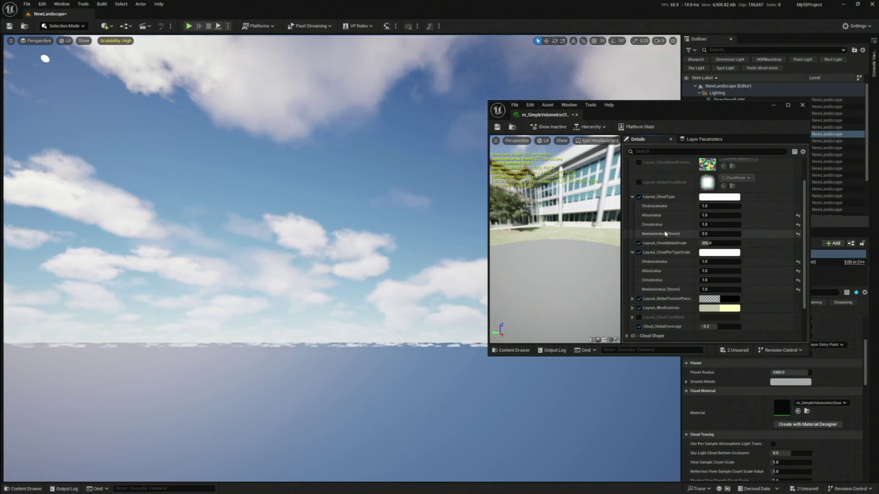
Expand Layout_WindControls and raise Velocity X to about 9.29
scroll(666, 247, down, 2)
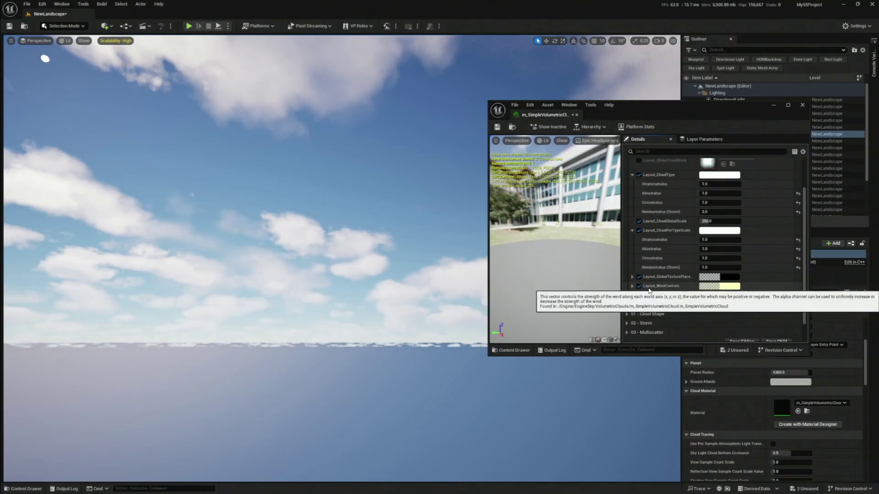
click(632, 286)
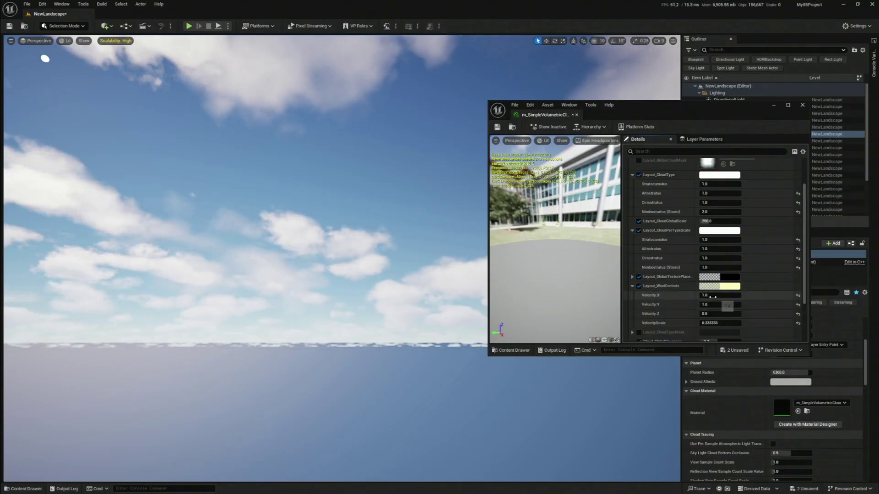
drag(716, 296, 712, 295)
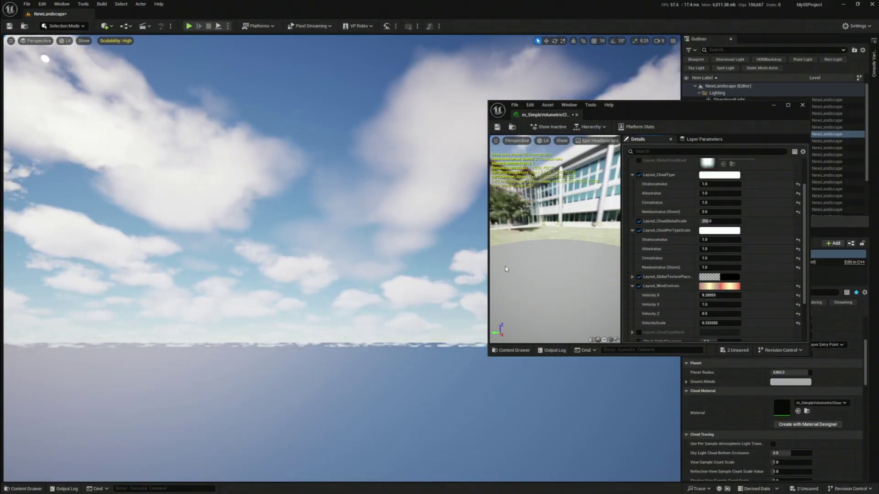
Reset Velocity X in Layout_WindControls to its default of 1.0 and collapse the wind parameters
click(797, 296)
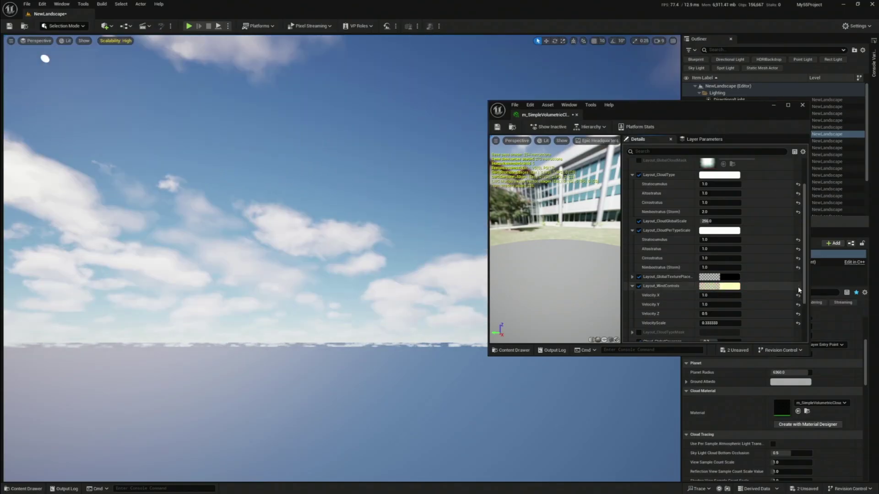
click(633, 286)
Expand Layout_GlobalTexturePlacement and try shifting the cloud texture's Position X to about 0.7
click(632, 277)
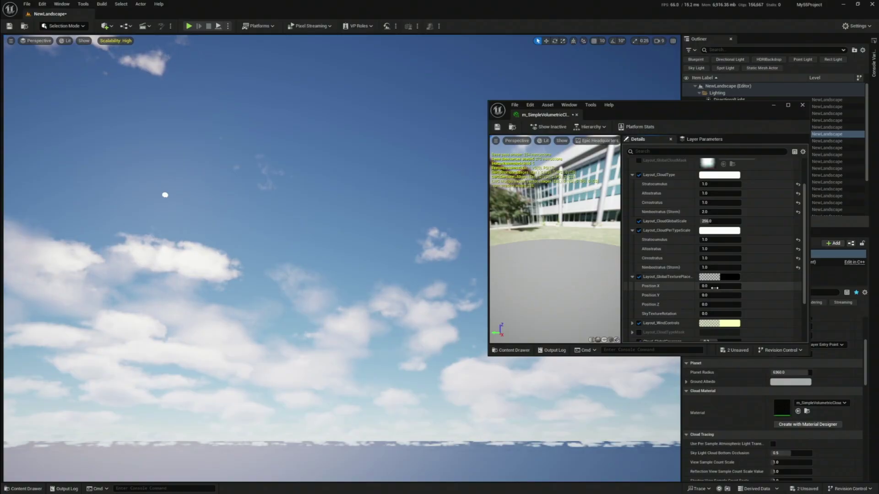
drag(712, 287, 763, 286)
right_drag(414, 303, 332, 320)
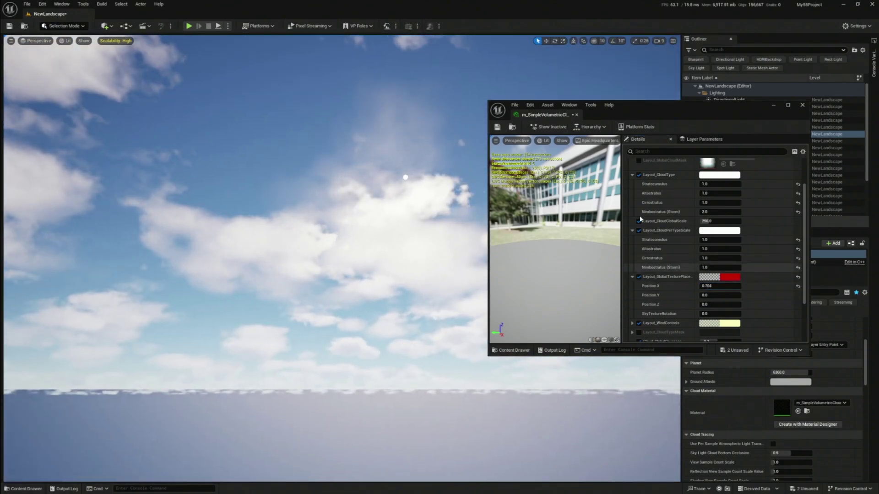
drag(711, 286, 716, 286)
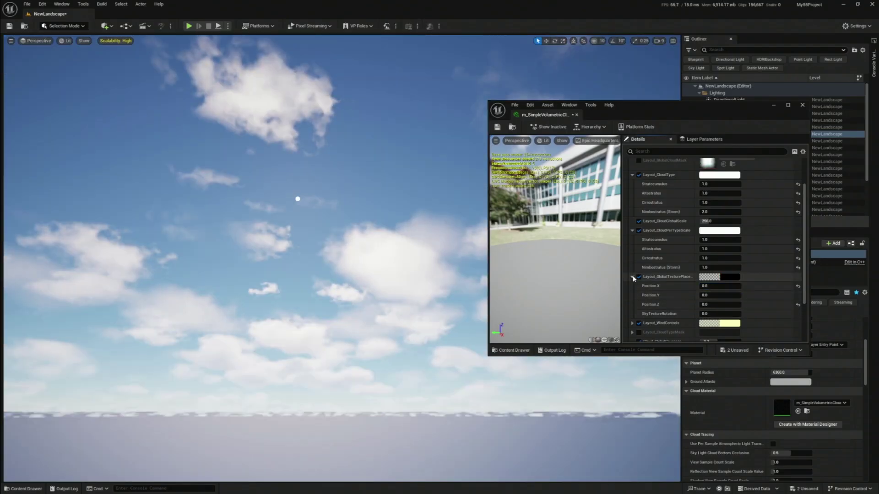
Expand the 01 - Cloud Shape parameter group of the cloud material instance
scroll(663, 289, down, 3)
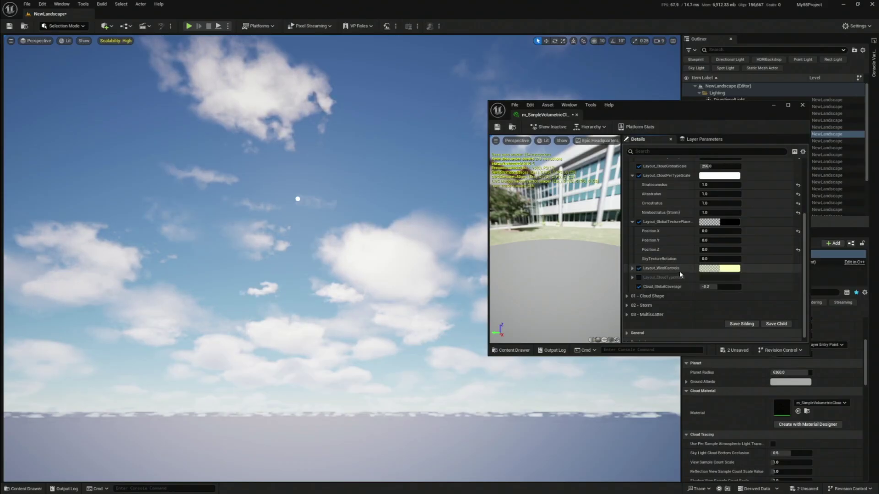
scroll(661, 274, down, 1)
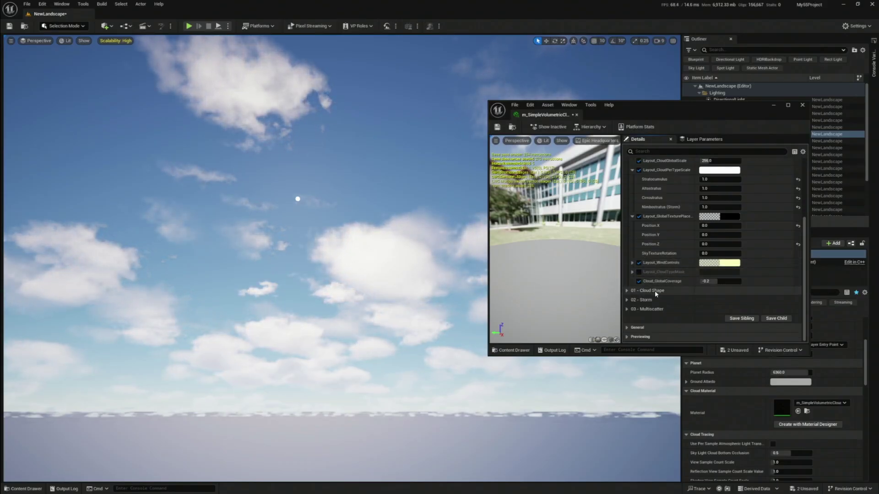
click(627, 290)
scroll(670, 289, down, 3)
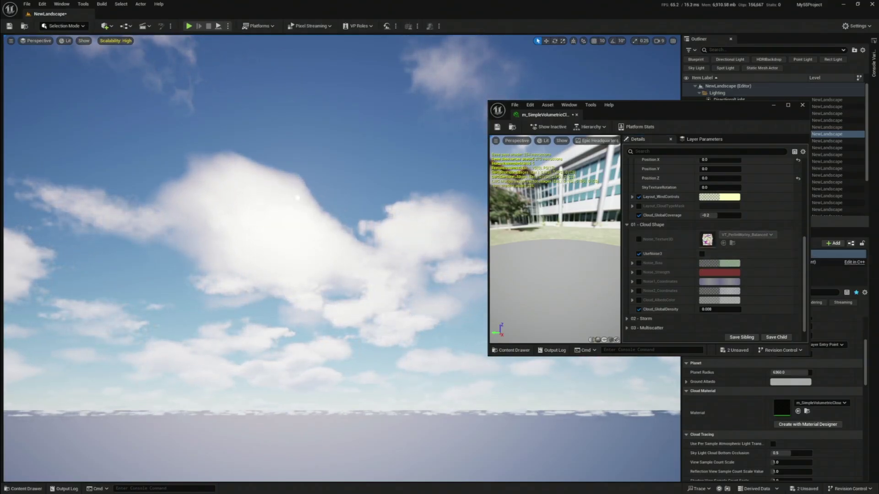
Bring the level view down to the forest and examine the sky above the trees
right_drag(393, 228, 320, 270)
right_drag(369, 222, 370, 453)
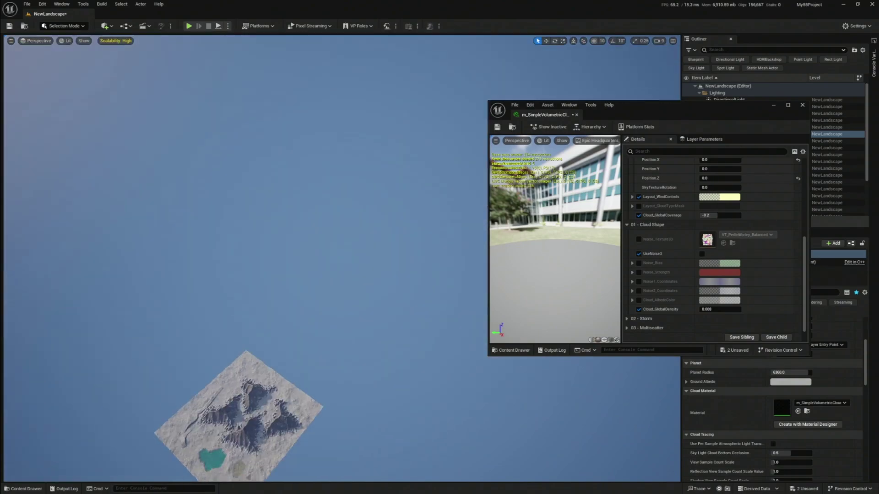
key(1)
right_drag(370, 222, 355, 240)
key(w)
scroll(361, 231, down, 3)
right_drag(357, 165, 362, 165)
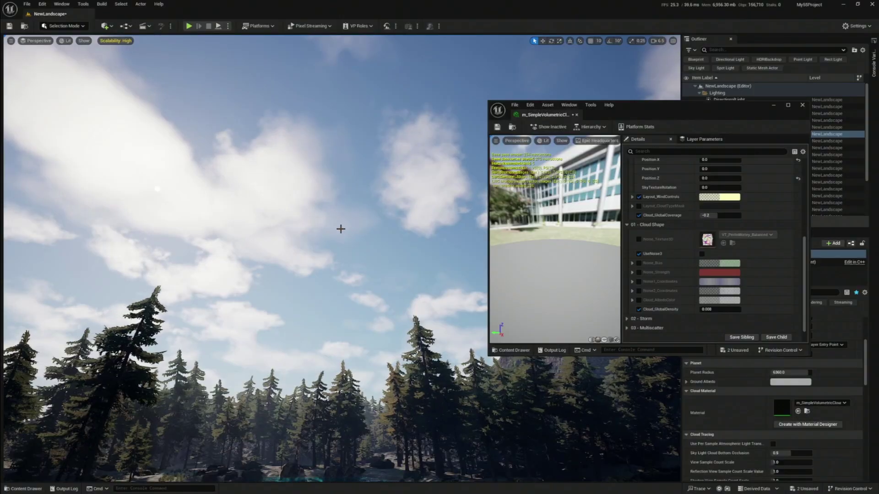
right_drag(338, 232, 320, 227)
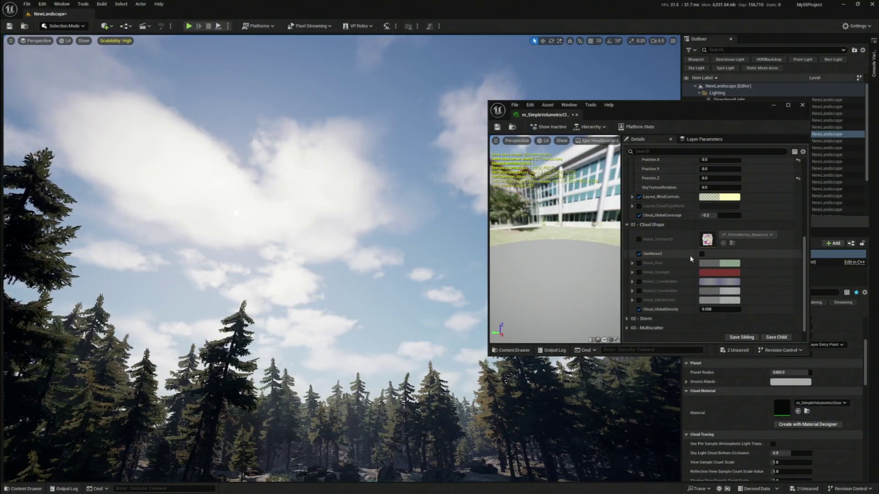
Enable UseNoise3 in the cloud shape parameters and check the clouds above the mountains
click(728, 259)
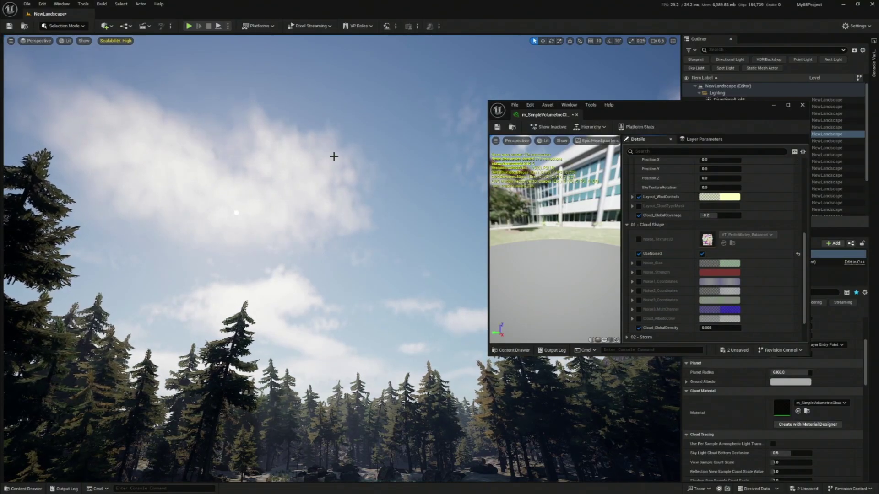
right_drag(346, 237, 463, 262)
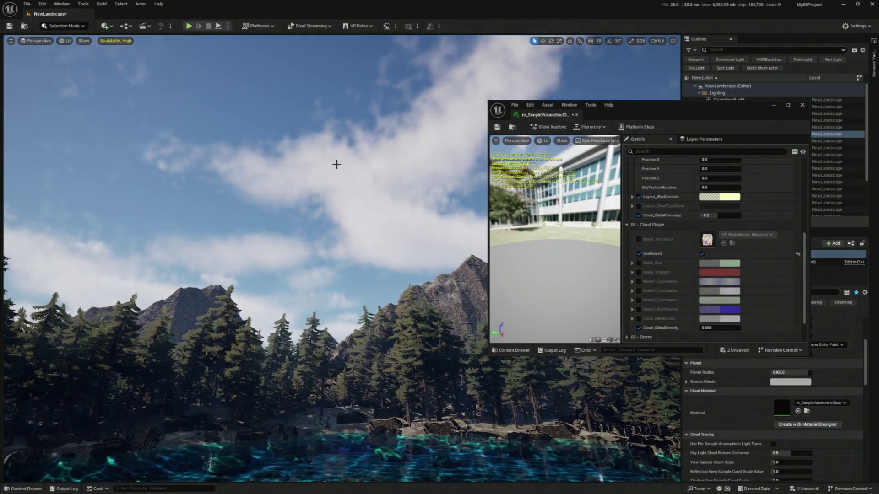
right_drag(342, 259, 387, 230)
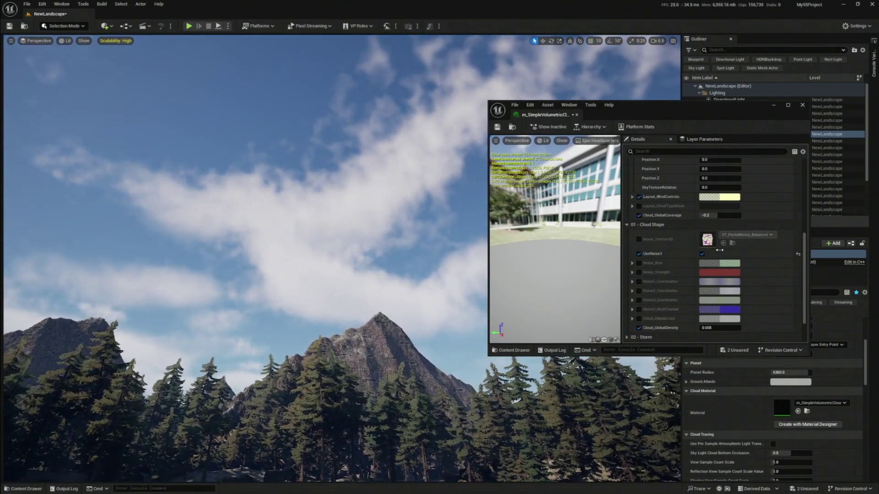
Compare the cloud shapes with UseNoise3 turned off and back on
click(702, 254)
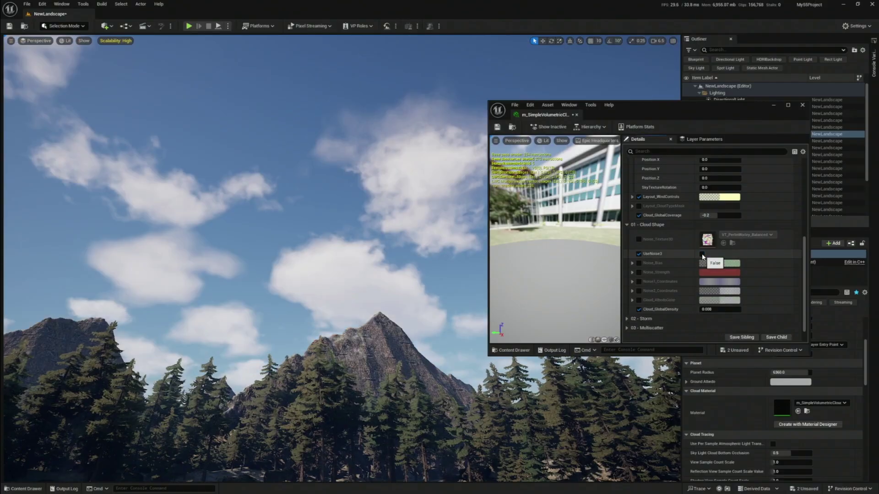
click(702, 254)
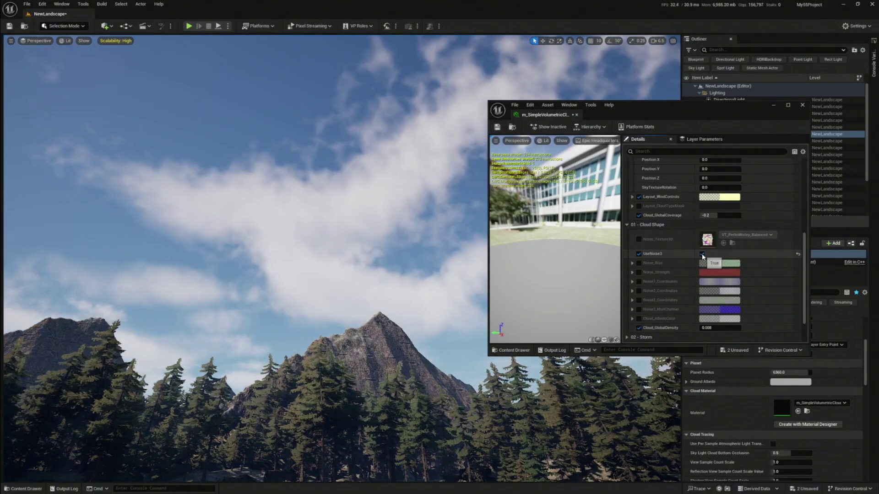
right_drag(396, 215, 530, 216)
right_drag(320, 171, 342, 186)
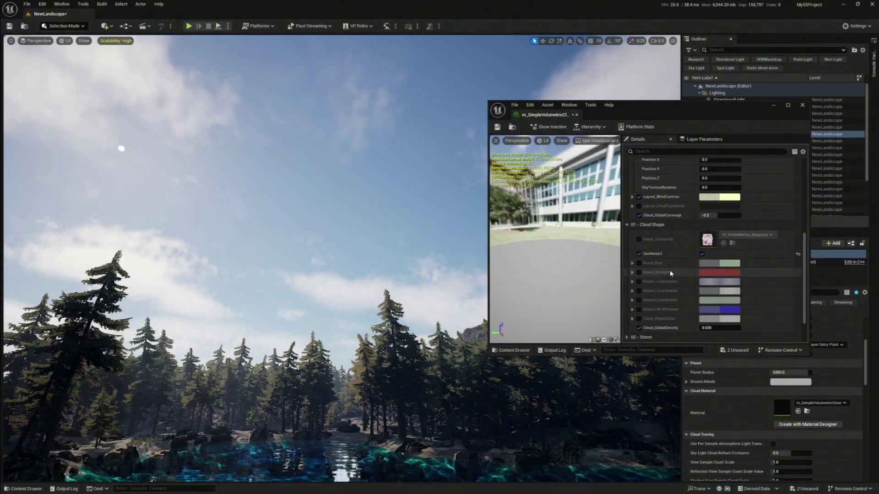
Raise Cloud_GlobalDensity in the cloud shape parameters to about 0.53
scroll(678, 284, down, 2)
scroll(678, 288, up, 3)
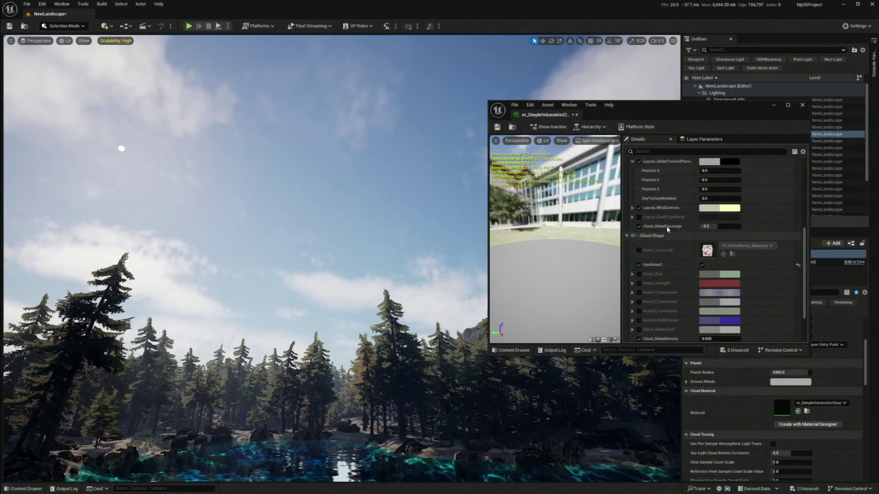
scroll(665, 295, down, 3)
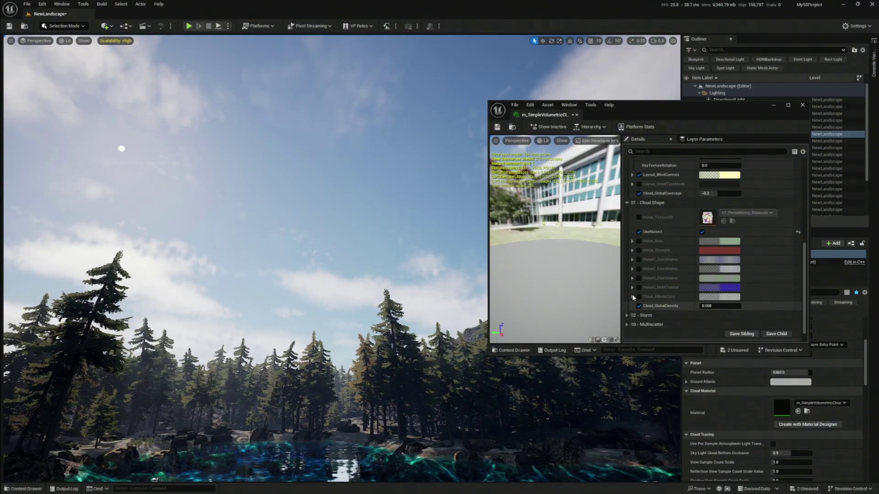
right_drag(412, 275, 183, 216)
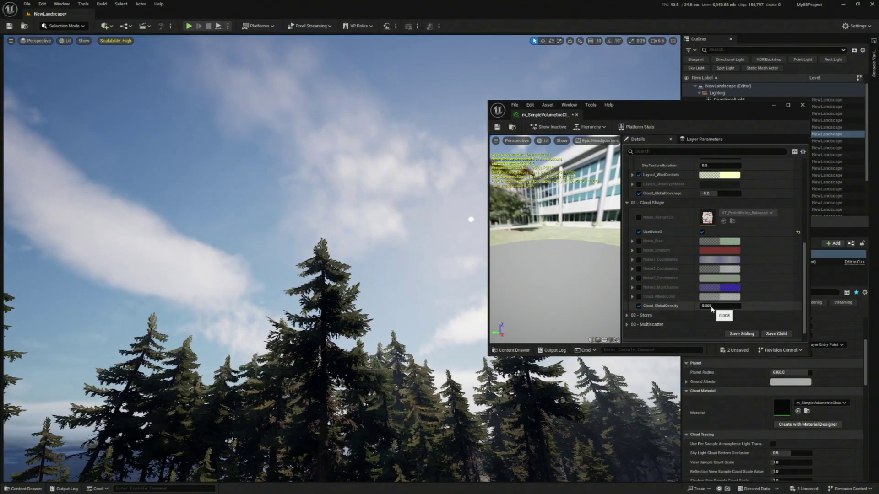
mouse_move(711, 308)
mouse_down()
mouse_move(761, 306)
mouse_move(720, 306)
mouse_up()
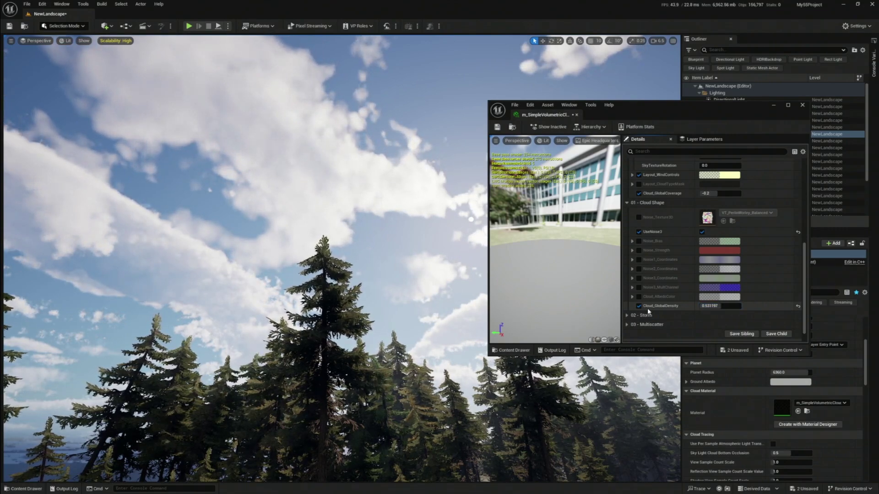
Examine the denser clouds over the forest and mountains from several directions, postponing the pending autosave
mouse_move(348, 245)
right_down()
mouse_move(403, 270)
mouse_move(292, 254)
mouse_move(339, 197)
mouse_move(383, 169)
mouse_move(341, 242)
right_up()
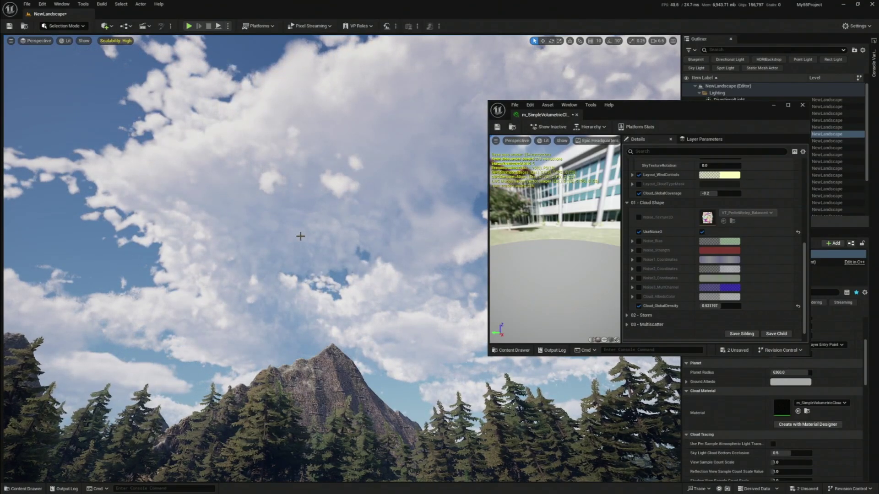
right_drag(300, 237, 291, 233)
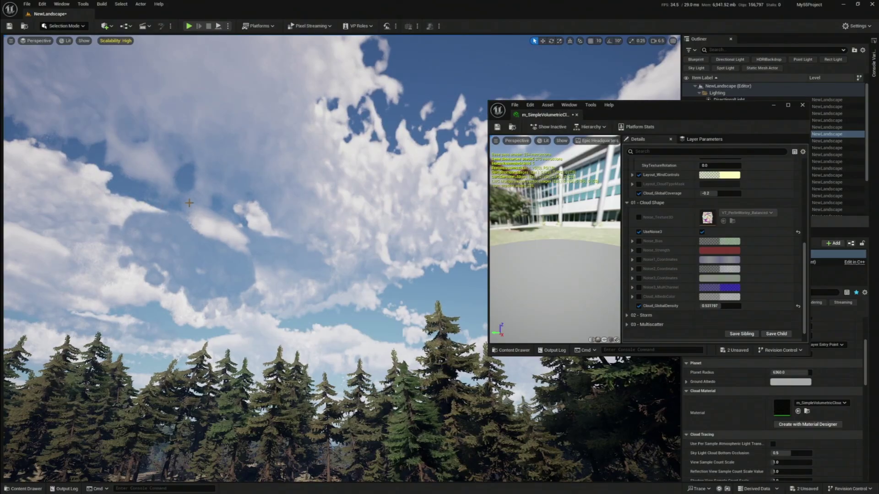
right_drag(249, 244, 112, 222)
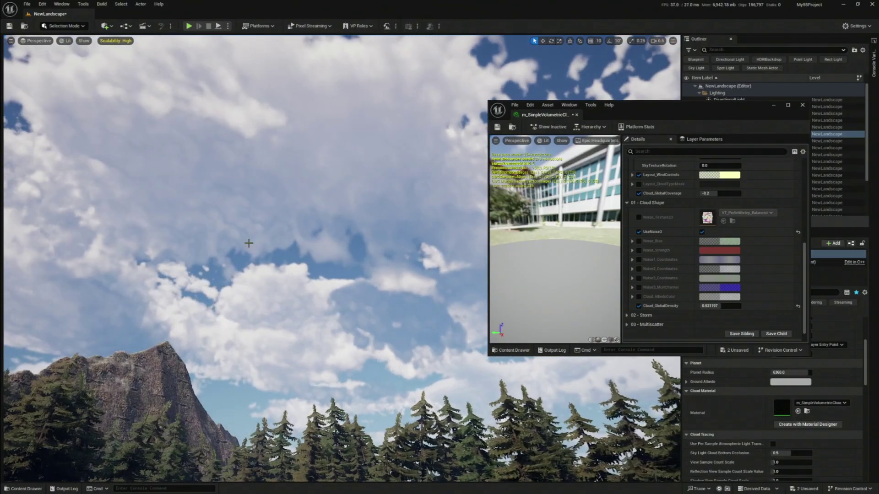
right_drag(269, 254, 148, 243)
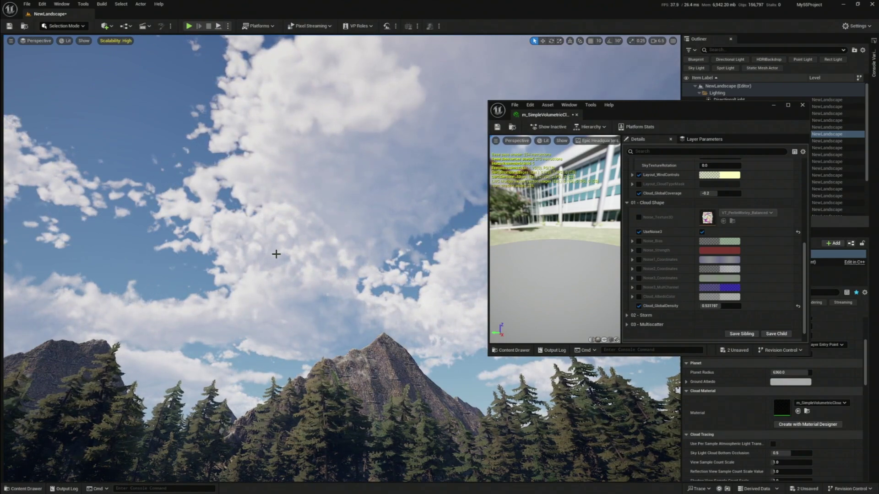
right_drag(307, 253, 192, 243)
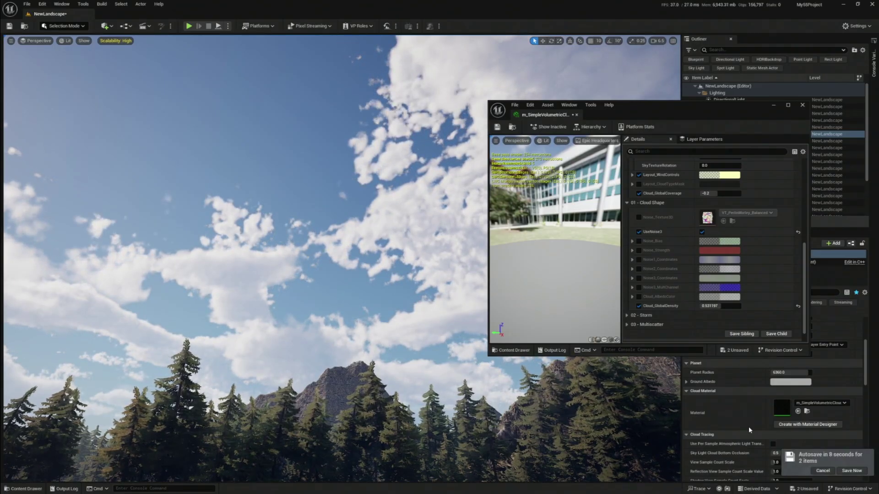
click(823, 471)
right_drag(298, 262, 265, 311)
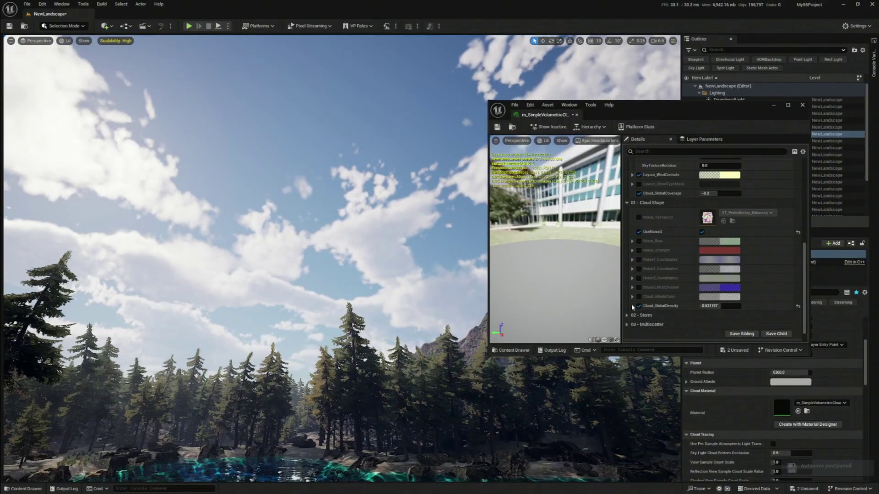
scroll(663, 274, down, 1)
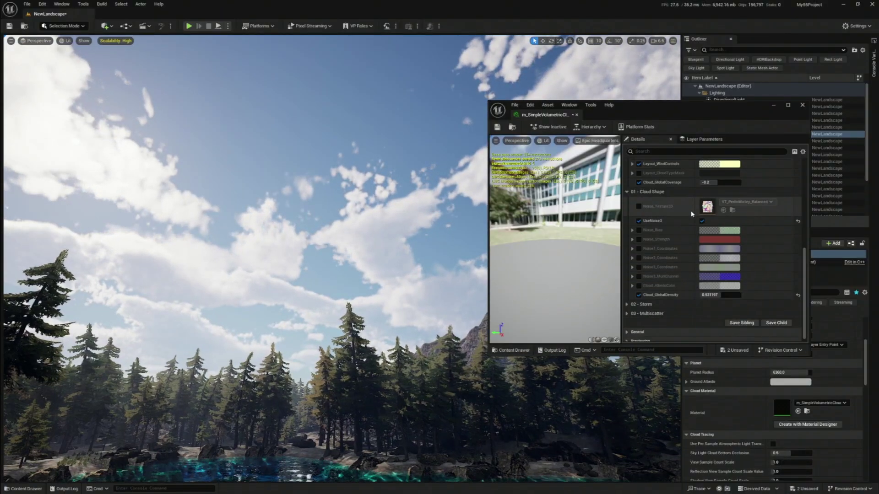
right_drag(287, 236, 272, 208)
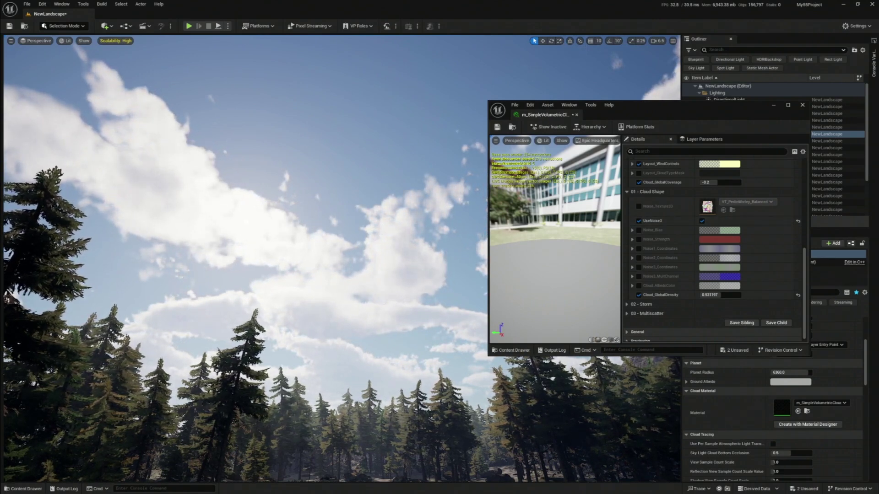
right_drag(342, 259, 412, 247)
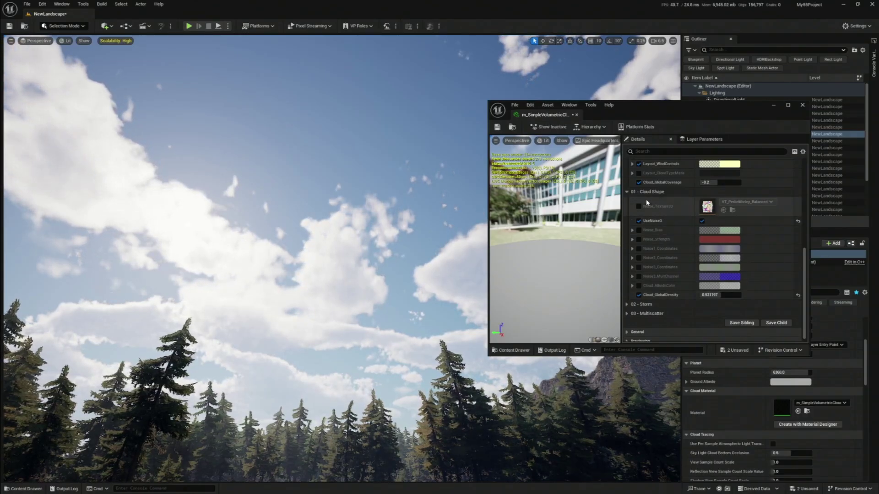
Collapse 01 - Cloud Shape, Layout_CloudPerTypeScale and Layout_GlobalTexturePlacement, and expand the 02 - Storm group
click(627, 193)
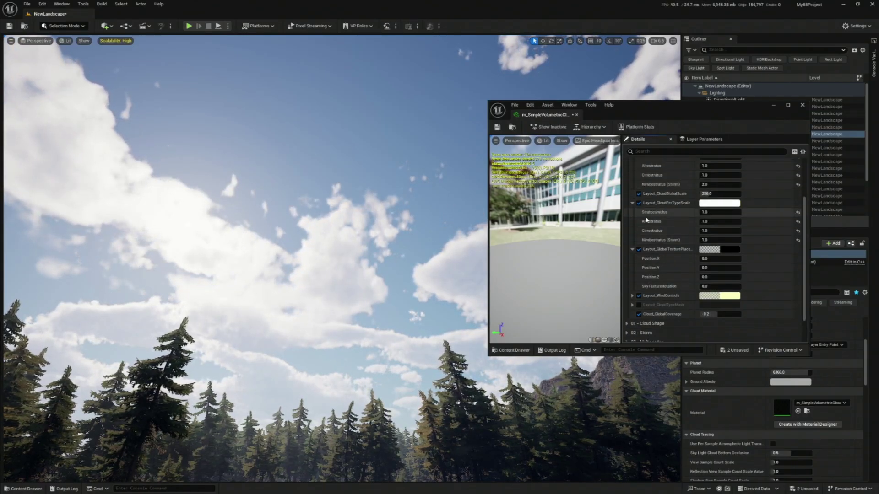
scroll(645, 216, up, 3)
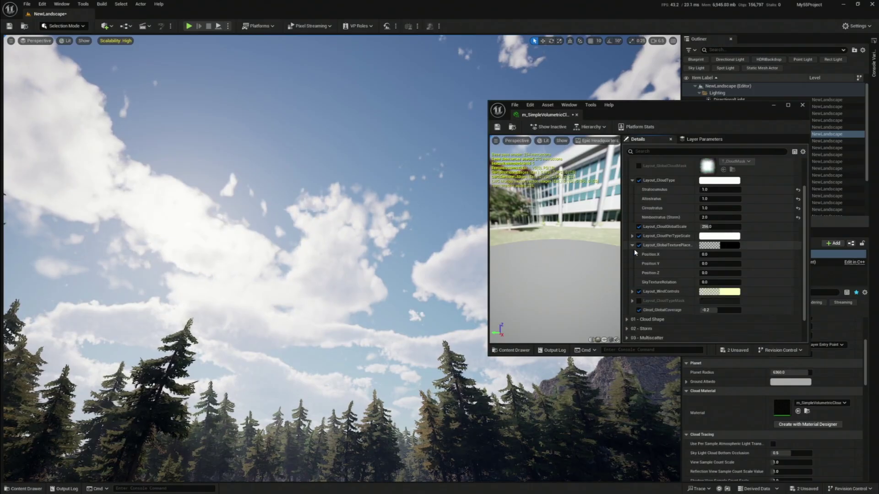
click(632, 246)
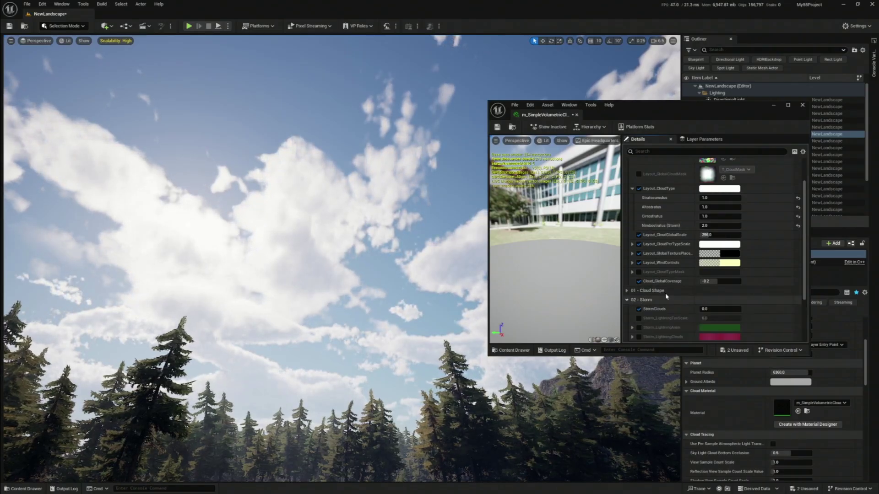
Raise StormClouds in the storm parameters to about 0.3 and check the sky above the trees
scroll(666, 293, down, 3)
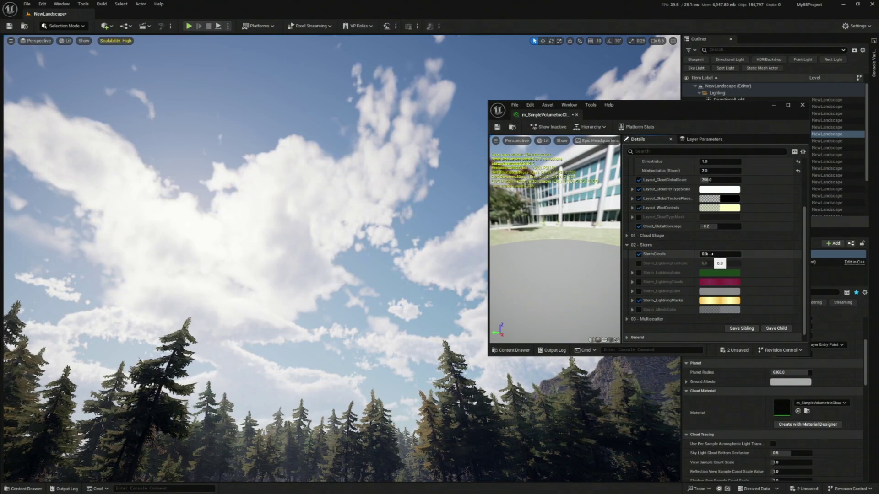
mouse_move(711, 255)
mouse_down()
mouse_move(721, 254)
mouse_move(703, 254)
mouse_move(712, 255)
mouse_up()
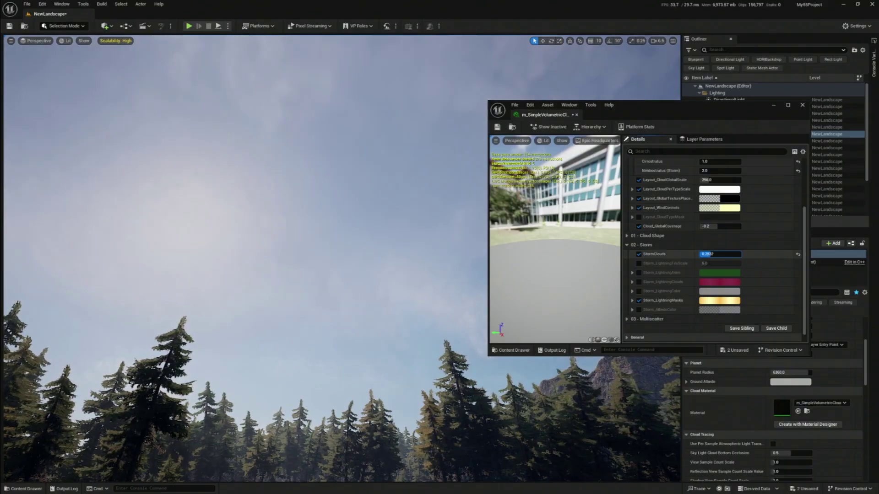
mouse_move(342, 259)
right_down()
mouse_move(247, 330)
mouse_move(302, 256)
mouse_move(412, 259)
mouse_move(439, 220)
mouse_move(481, 263)
mouse_move(320, 231)
mouse_move(238, 229)
mouse_move(339, 250)
right_up()
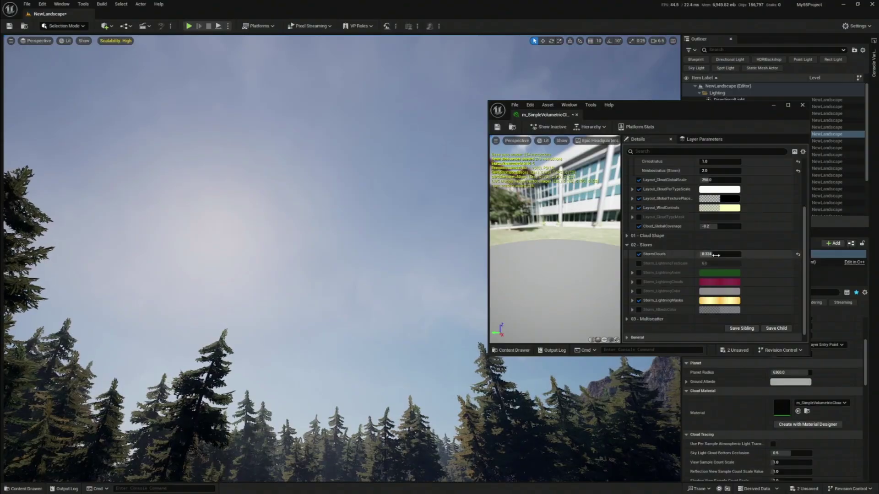
Raise StormClouds in the storm parameters to 1.0 and check the sky above the trees and pond
drag(719, 254, 730, 254)
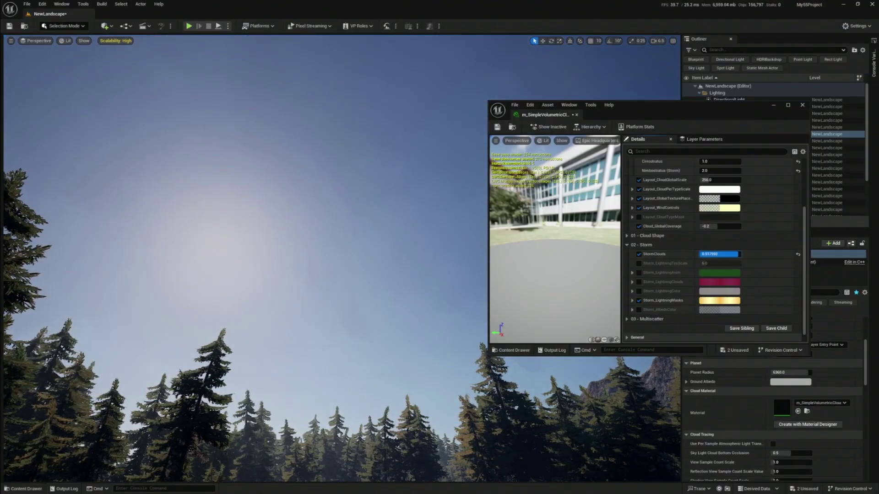
right_drag(393, 210, 595, 205)
right_drag(421, 209, 348, 210)
right_drag(420, 197, 515, 205)
key(w)
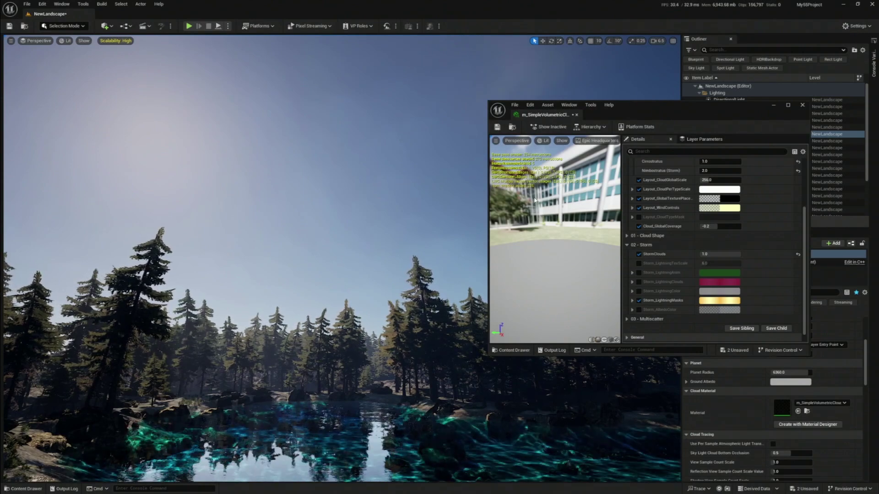
Move the material window clear of the Outliner and set the DirectionalLight's intensity to 2 lux
drag(724, 114, 564, 143)
click(732, 100)
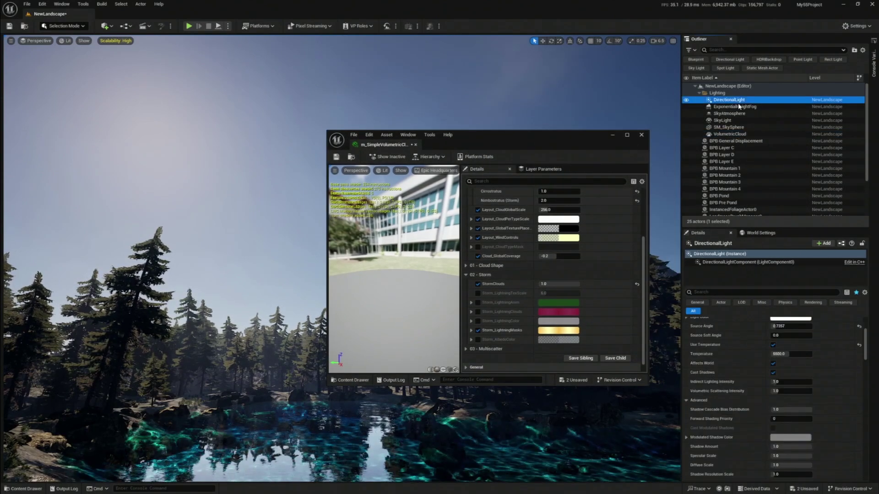
scroll(756, 359, up, 3)
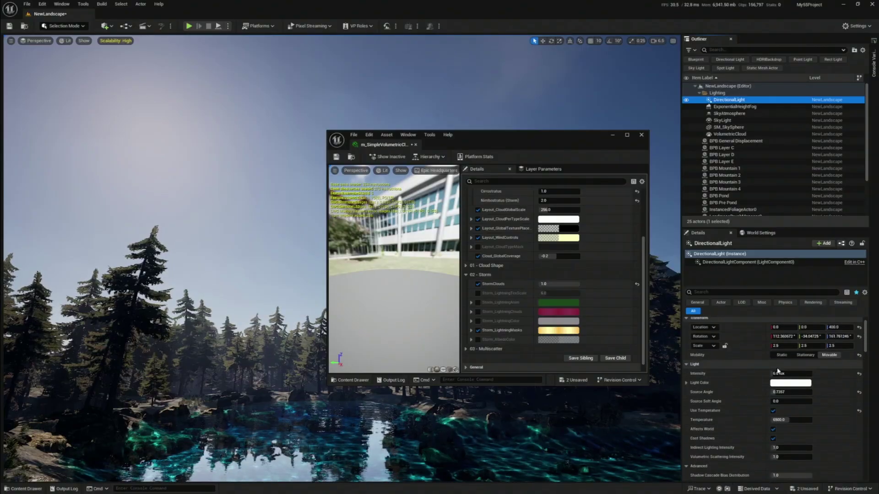
text(1)
key(Return)
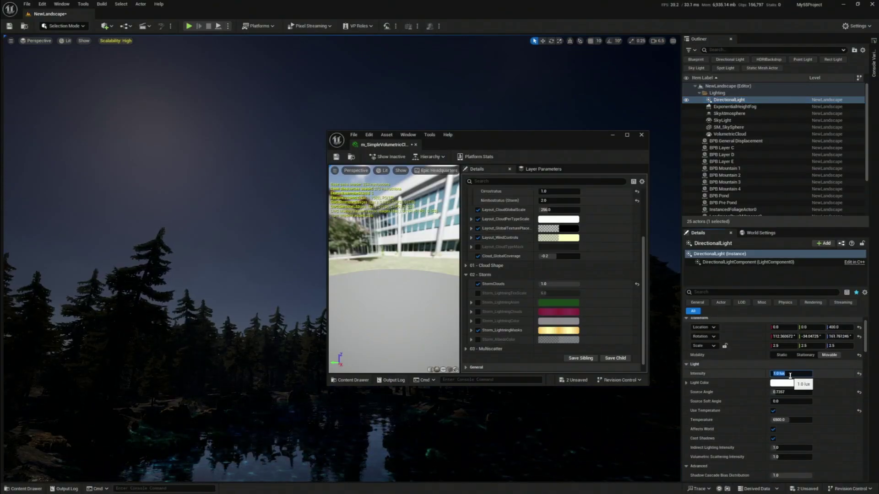
text(2)
key(Return)
Expand Storm_LightningMasks in the cloud material's storm parameters and lower LightningMaskBias to about 0.53, viewing the sky from above the forest
drag(526, 152, 667, 108)
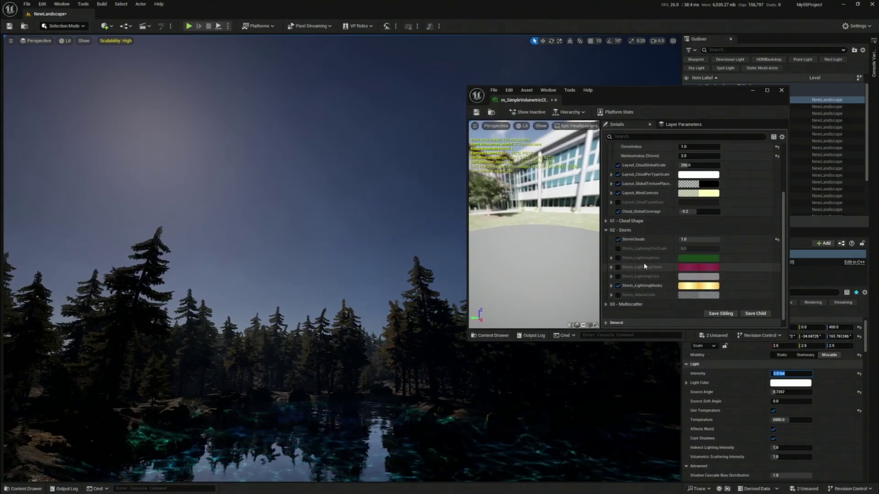
mouse_move(643, 262)
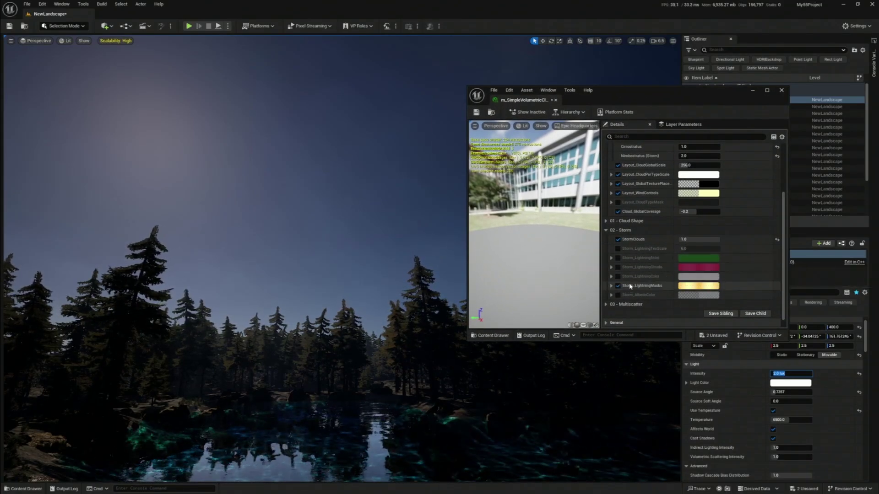
click(611, 284)
scroll(656, 291, down, 2)
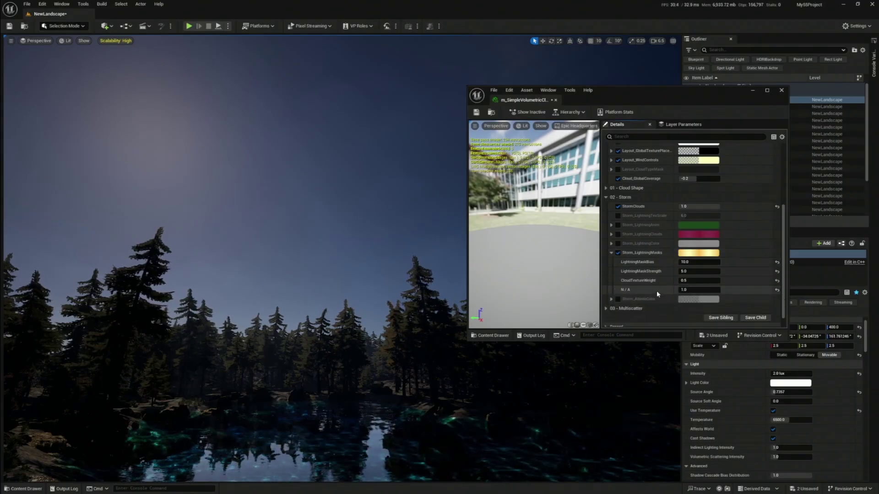
right_drag(384, 226, 404, 241)
scroll(385, 225, up, 2)
key(e)
scroll(442, 242, down, 1)
key(s)
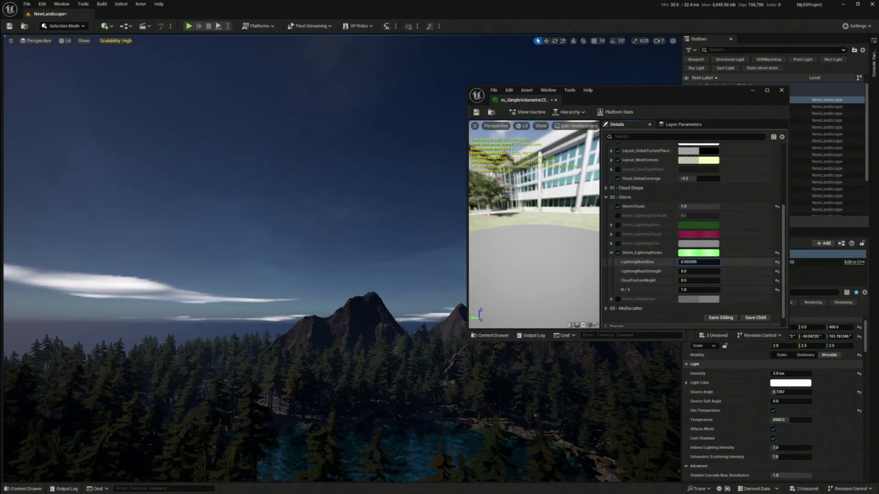
Lower LightningMaskBias further to about -0.06, comparing the clouds over the forest and mountains from several directions
right_drag(274, 229, 350, 229)
key(s)
key(e)
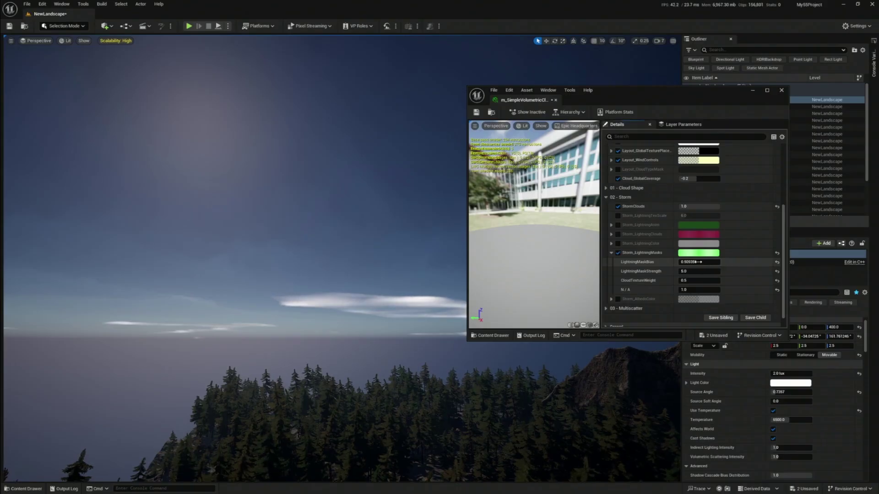
drag(698, 262, 639, 262)
right_drag(402, 275, 320, 162)
scroll(403, 183, down, 1)
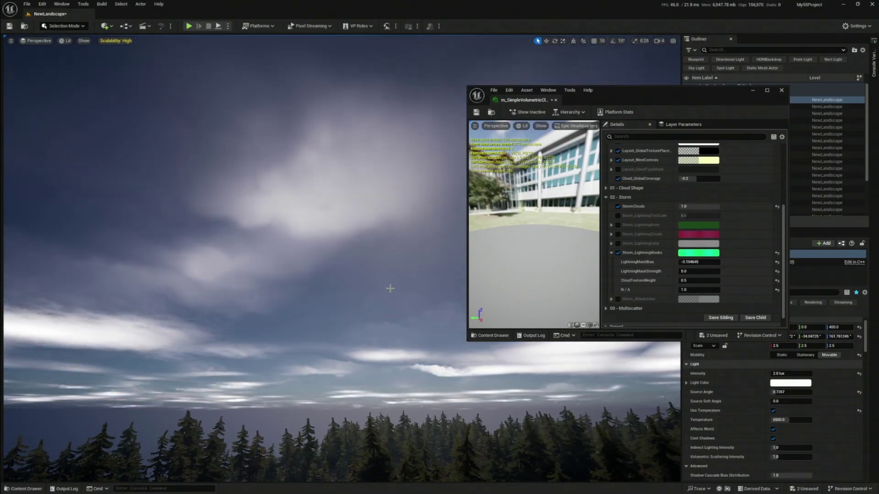
mouse_move(685, 262)
mouse_down()
mouse_move(742, 262)
mouse_move(689, 262)
mouse_up()
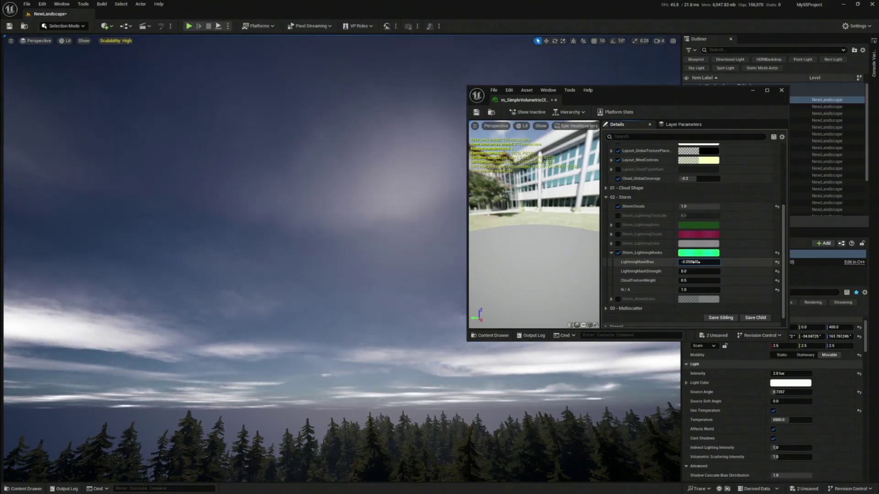
right_drag(326, 262, 352, 235)
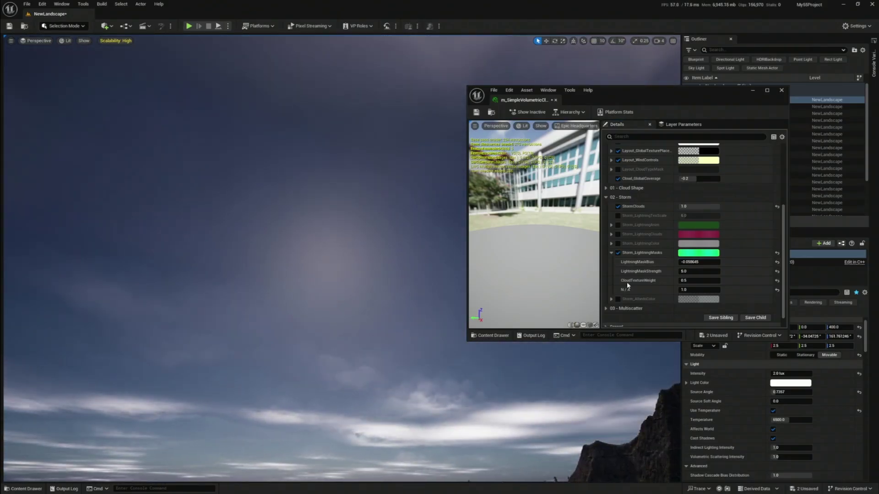
right_drag(314, 283, 274, 282)
right_drag(351, 298, 297, 320)
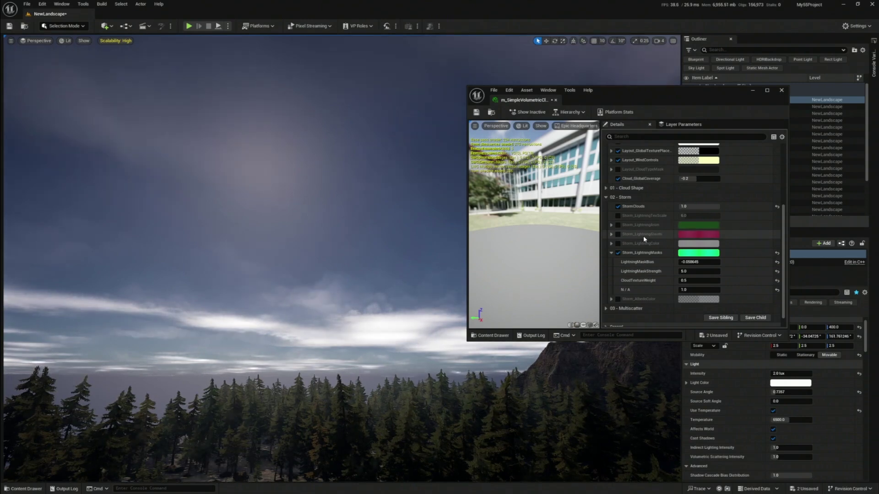
Review the storm and cloud layout parameters and examine the storm clouds above the forest from several angles
click(606, 197)
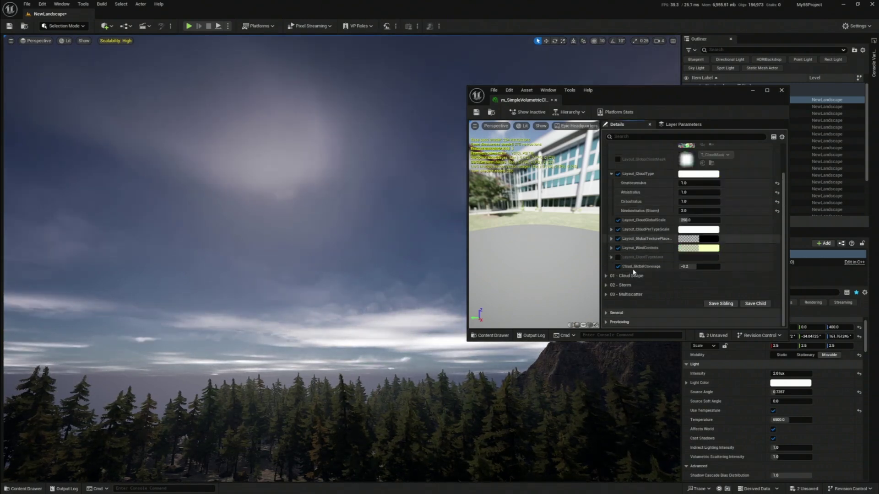
scroll(654, 284, down, 3)
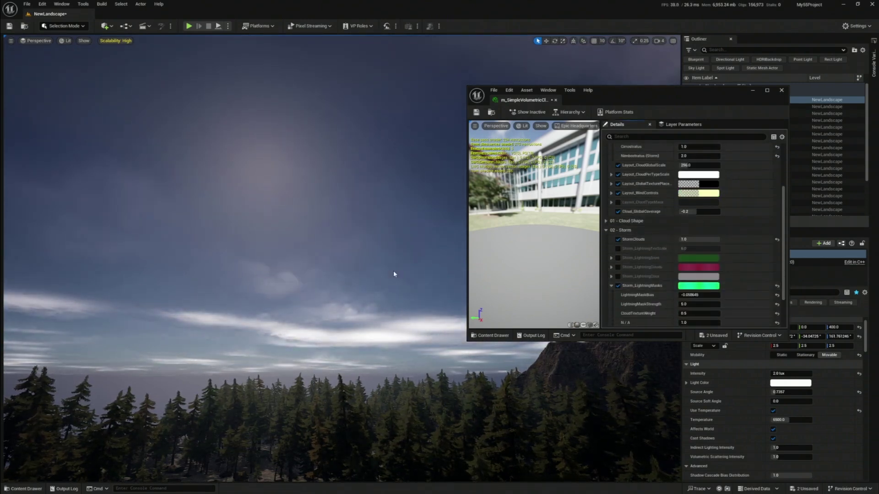
right_drag(348, 256, 320, 251)
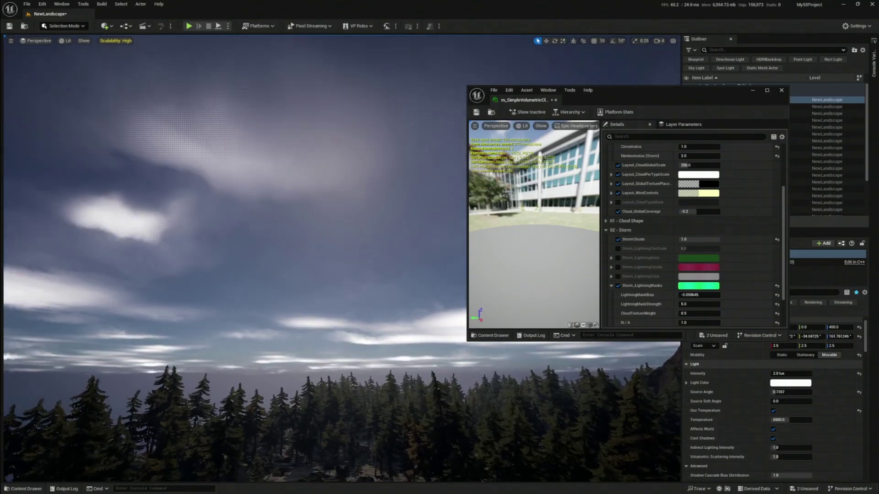
click(611, 286)
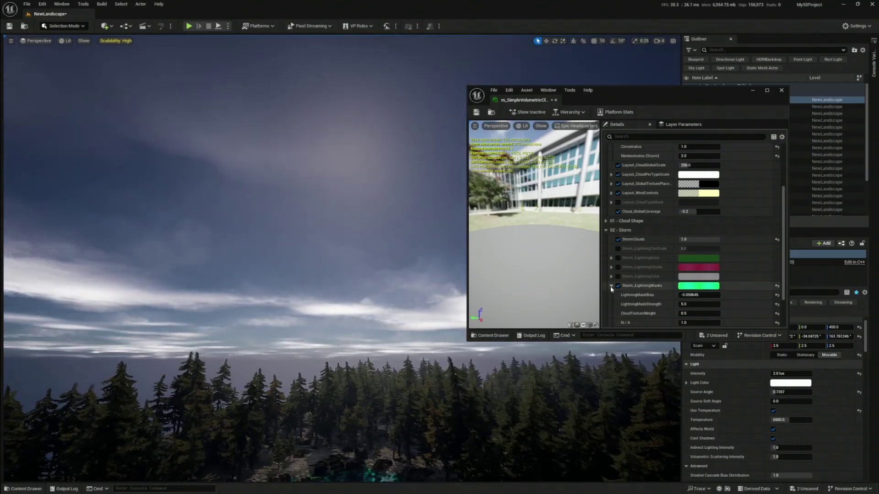
scroll(640, 237, up, 5)
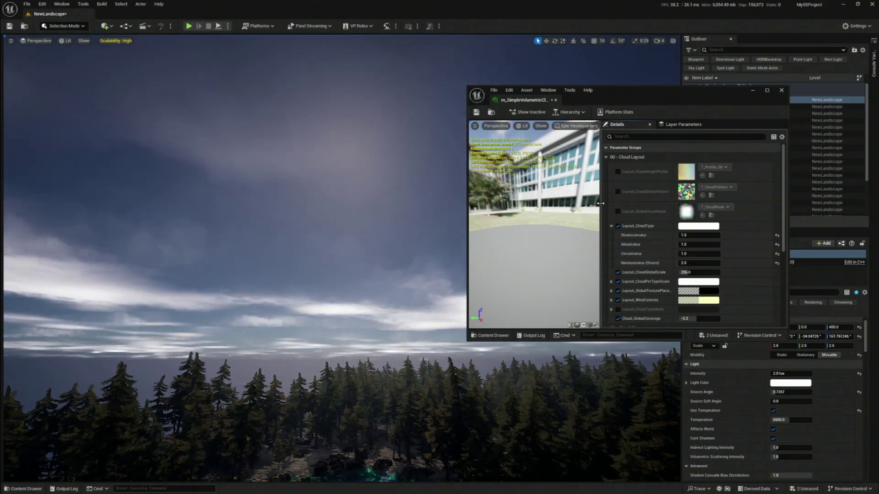
right_drag(284, 259, 293, 193)
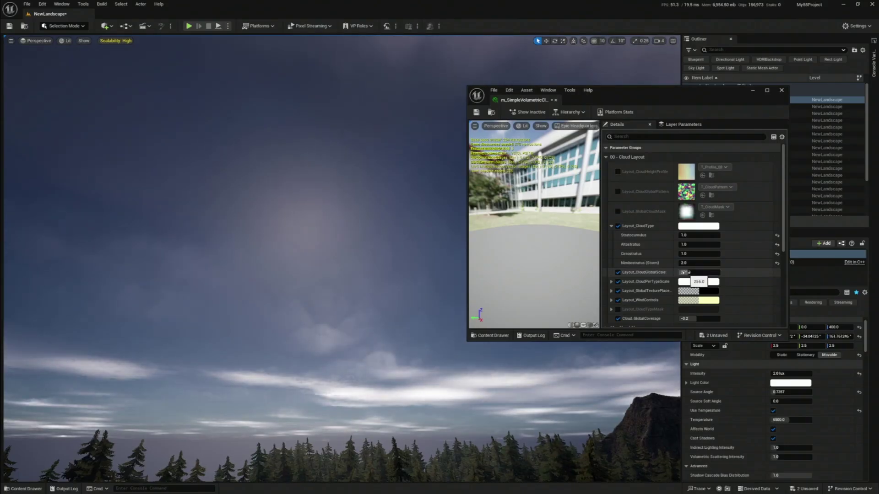
right_drag(381, 265, 389, 348)
right_drag(336, 267, 373, 257)
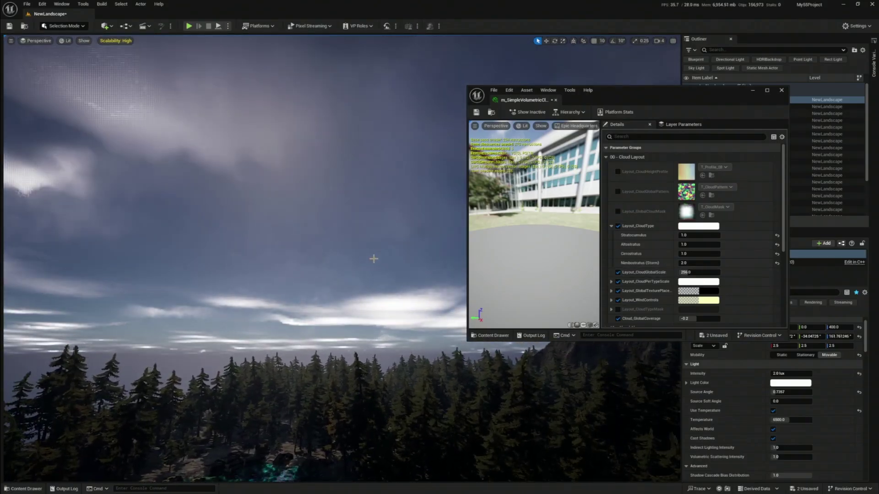